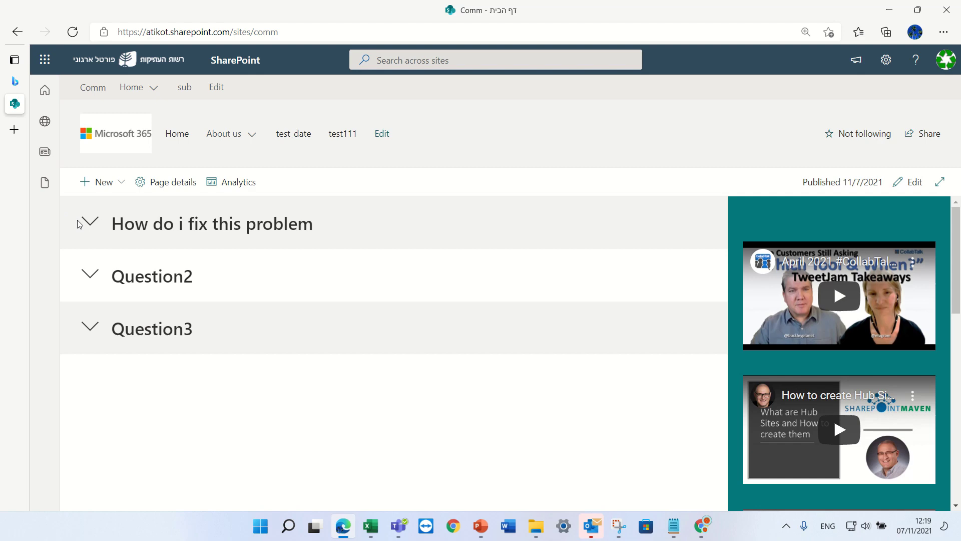
# Expand and collapse the How do i fix this problem, Question2 and Question3 sections.
pyautogui.click(93, 224)
pyautogui.click(95, 226)
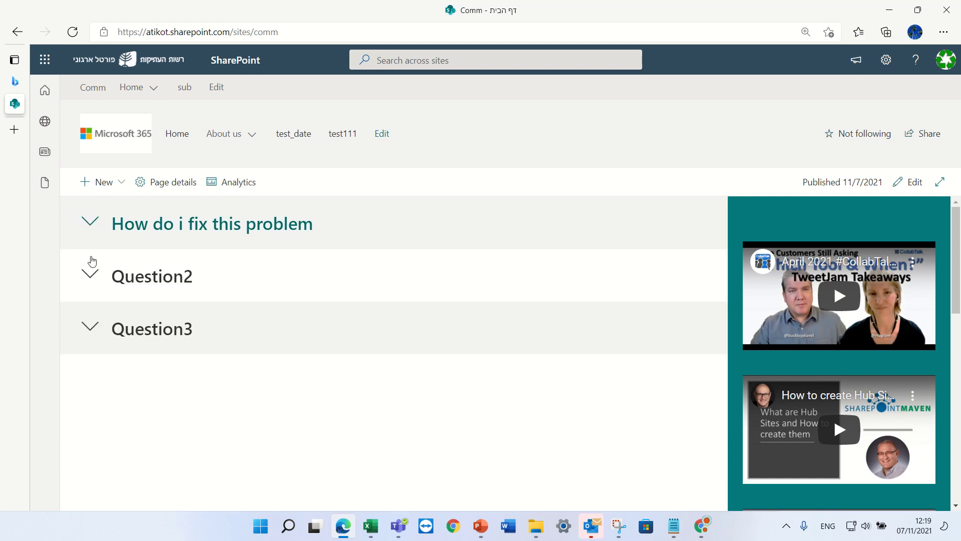
pyautogui.click(91, 275)
pyautogui.scroll(-2, 106, 393)
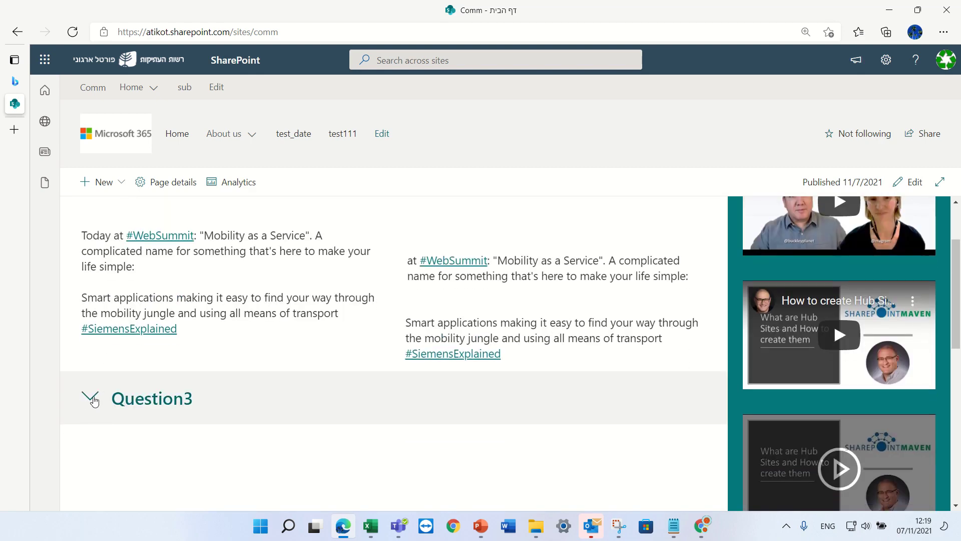
pyautogui.click(90, 397)
pyautogui.scroll(2, 95, 306)
pyautogui.click(91, 275)
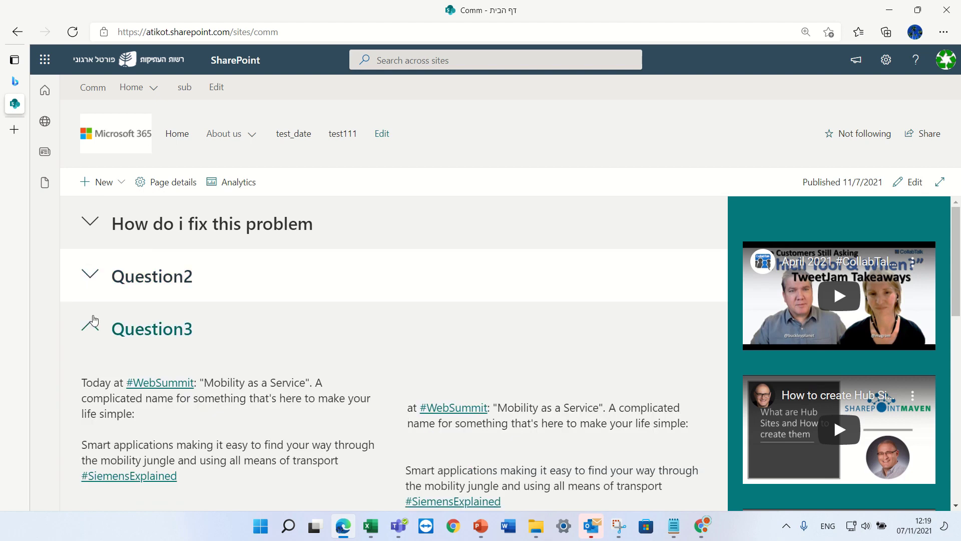
pyautogui.click(90, 327)
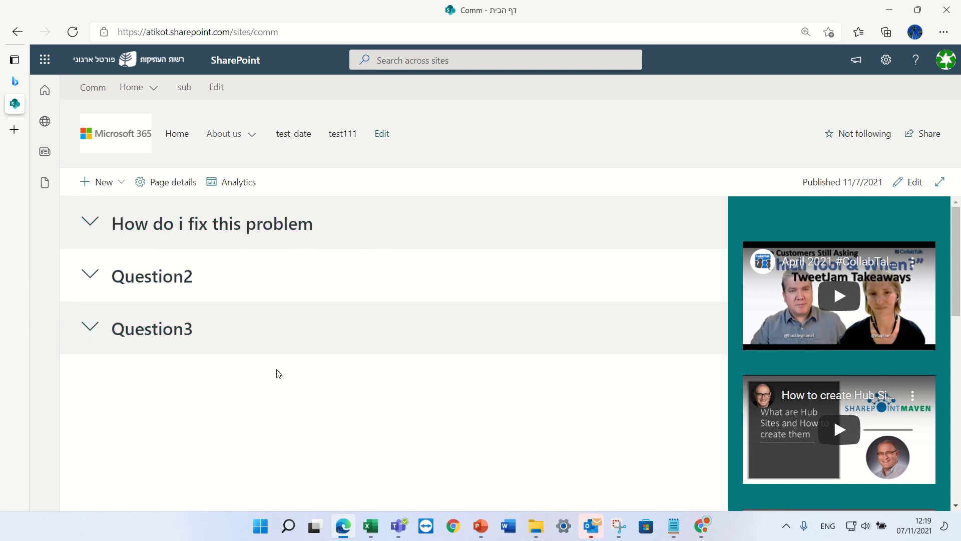
# Toggle each of the three collapsible sections open and closed again as a check.
pyautogui.click(89, 223)
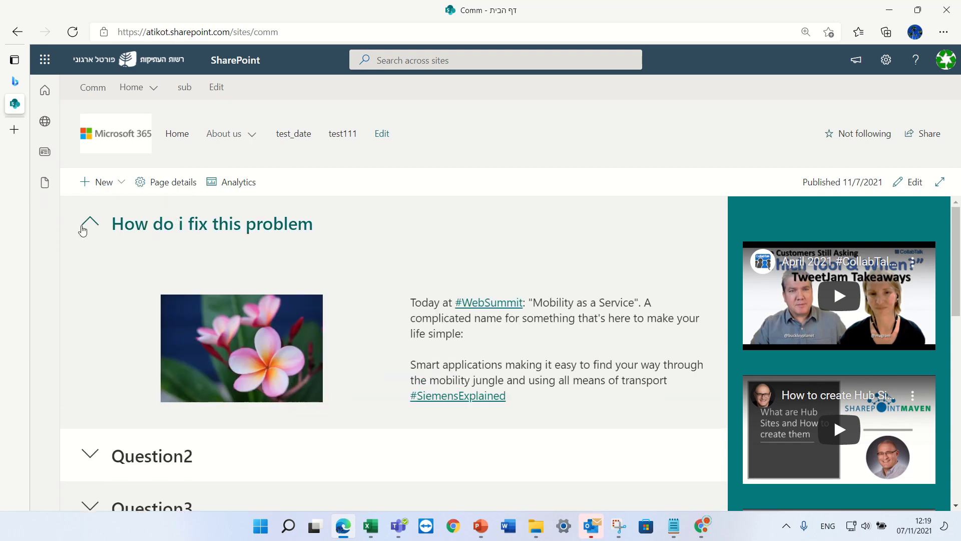
pyautogui.click(86, 227)
pyautogui.click(90, 276)
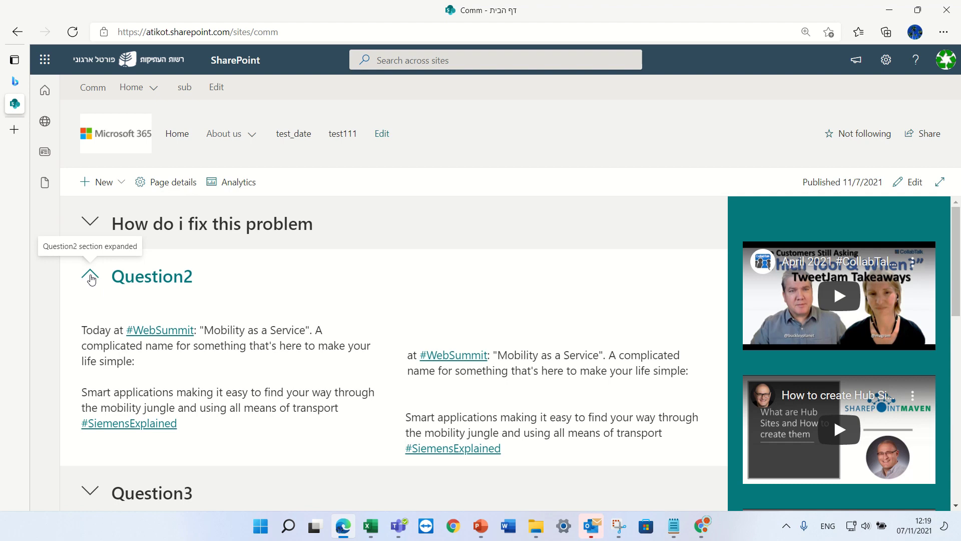
pyautogui.click(90, 276)
pyautogui.click(89, 329)
pyautogui.click(90, 335)
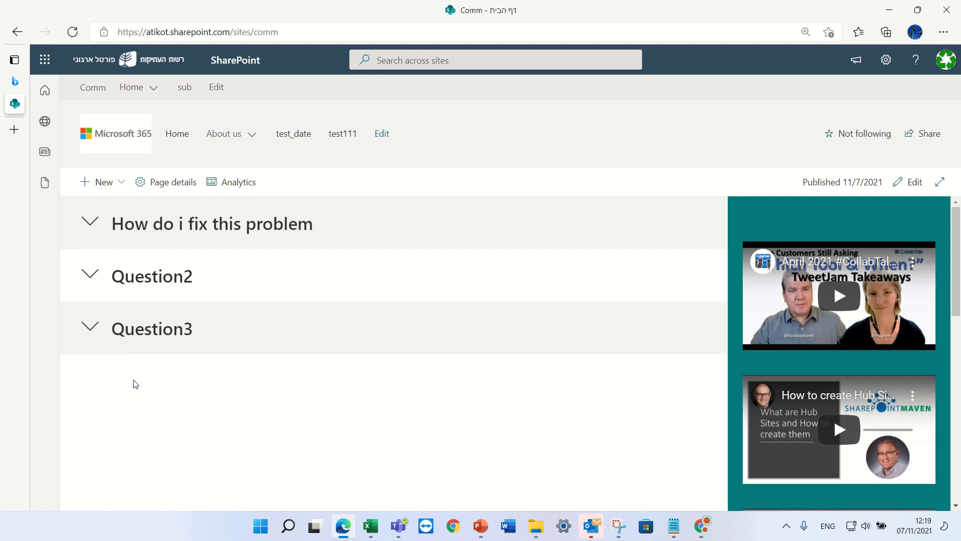
# Enter edit mode and add a two-column section with a text part reading 'ddasdasdasd'.
pyautogui.click(907, 183)
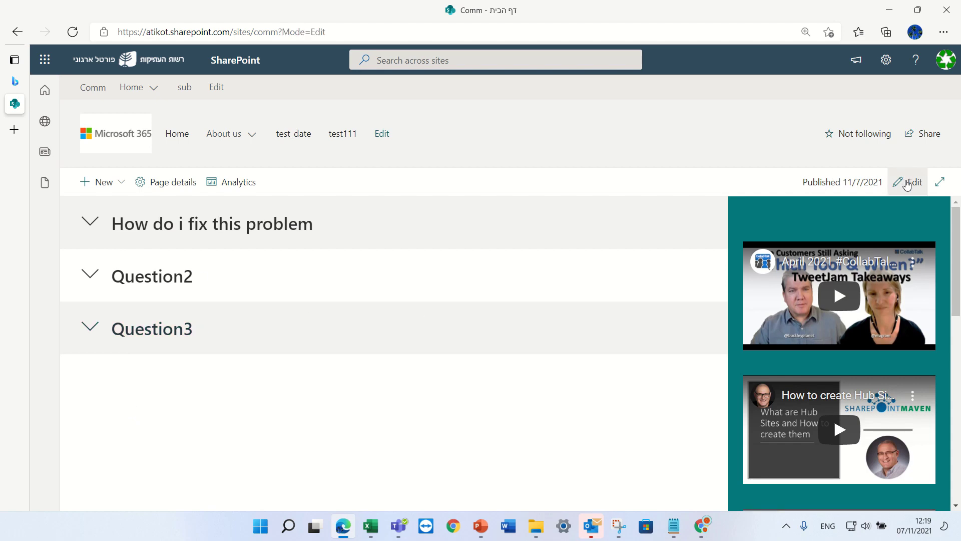
pyautogui.scroll(-3, 285, 419)
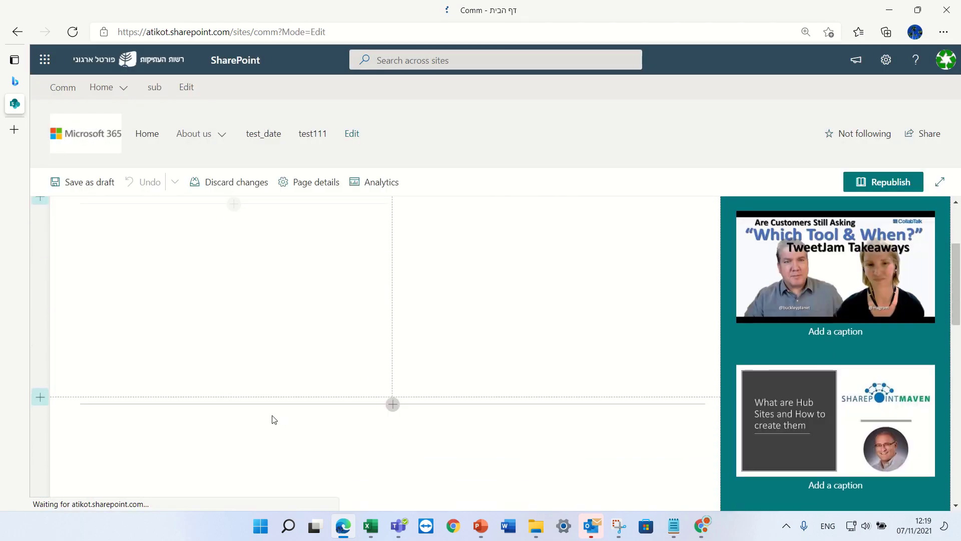
pyautogui.click(40, 398)
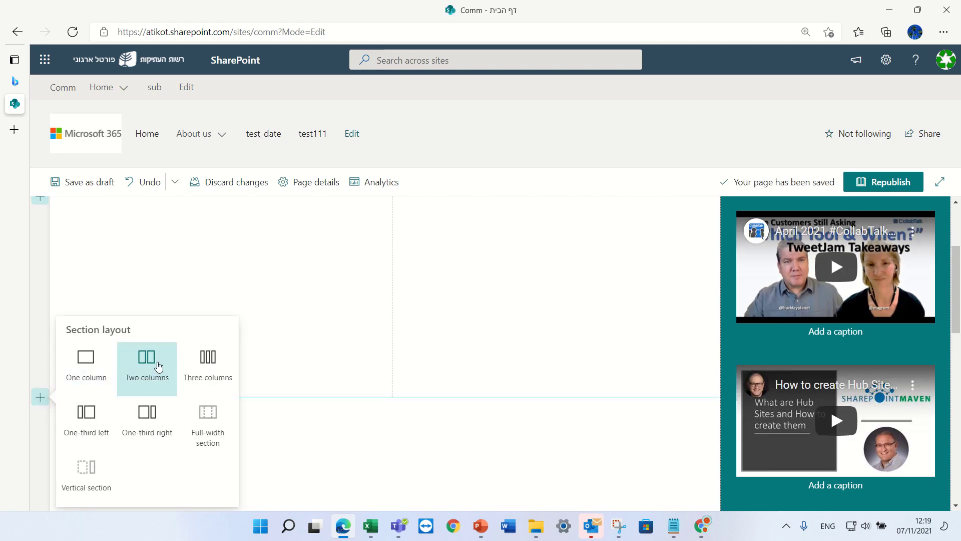
pyautogui.click(159, 367)
pyautogui.scroll(-2, 231, 381)
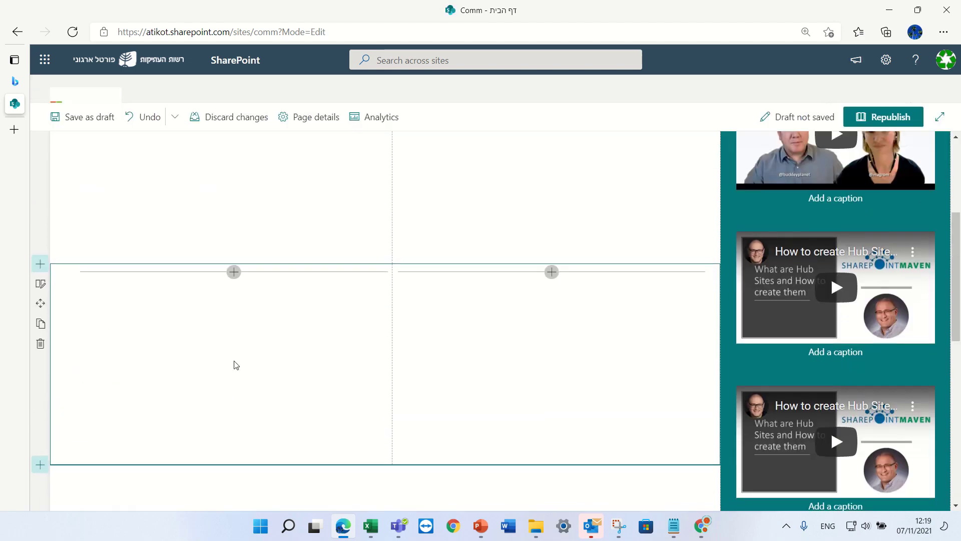
pyautogui.click(234, 271)
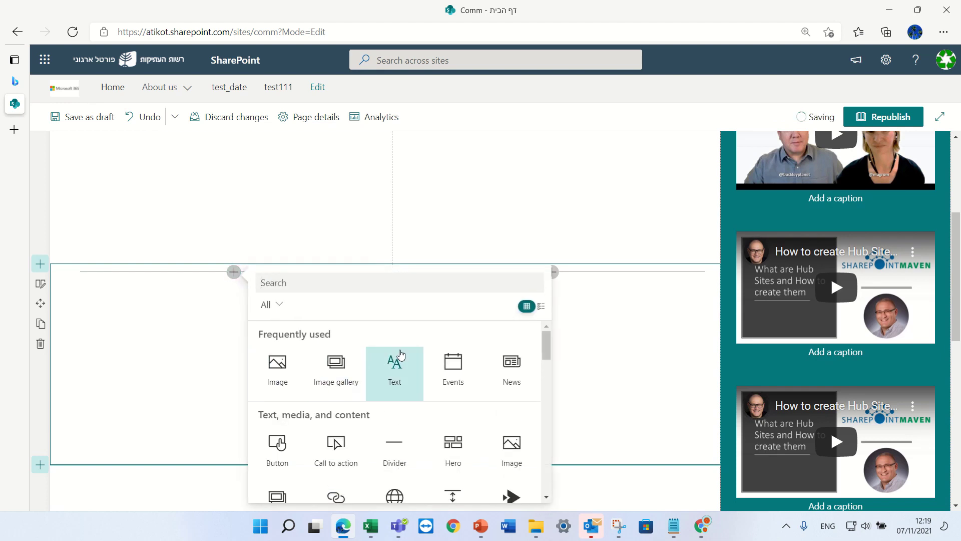
pyautogui.click(399, 355)
pyautogui.write('dd')
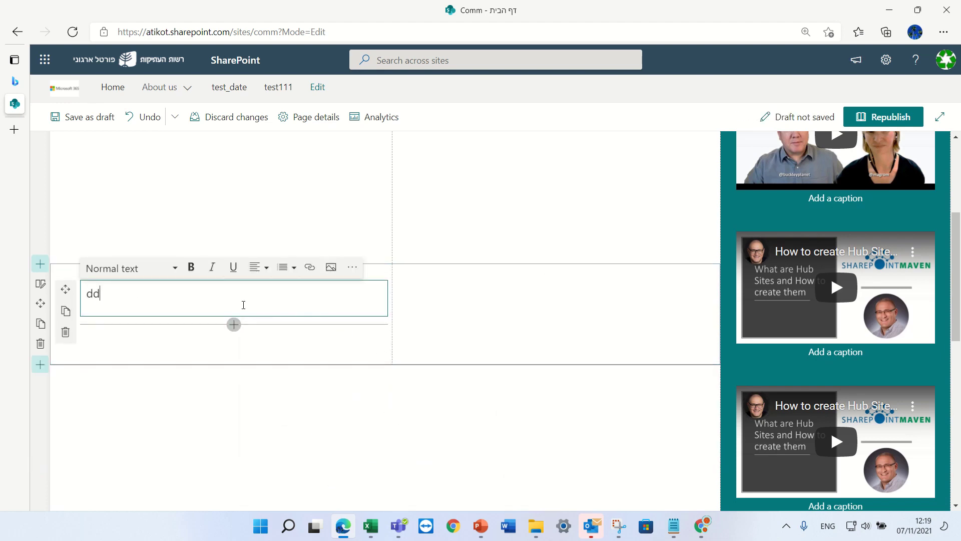
pyautogui.write('asdasdasd')
pyautogui.click(528, 293)
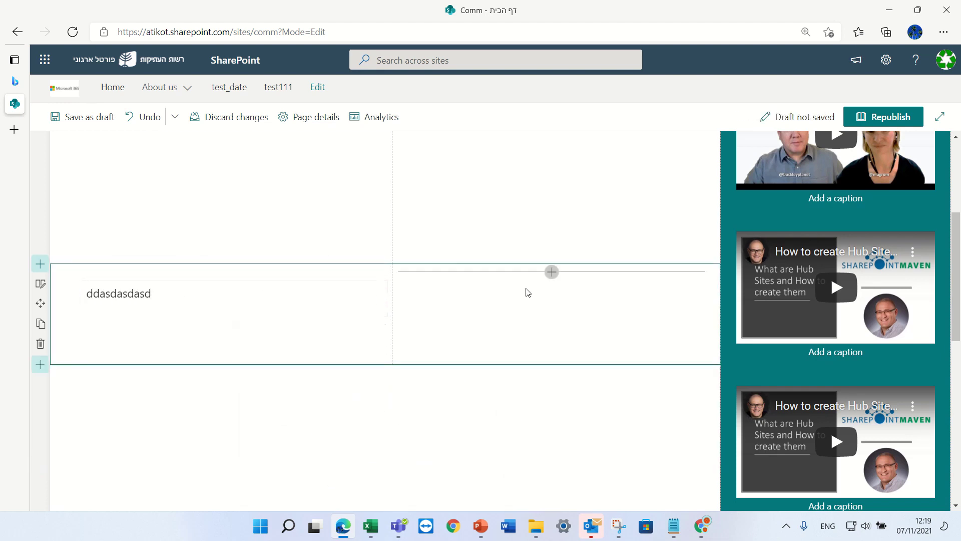
# Add an image web part in column two showing the falcon picture from recent images.
pyautogui.click(553, 272)
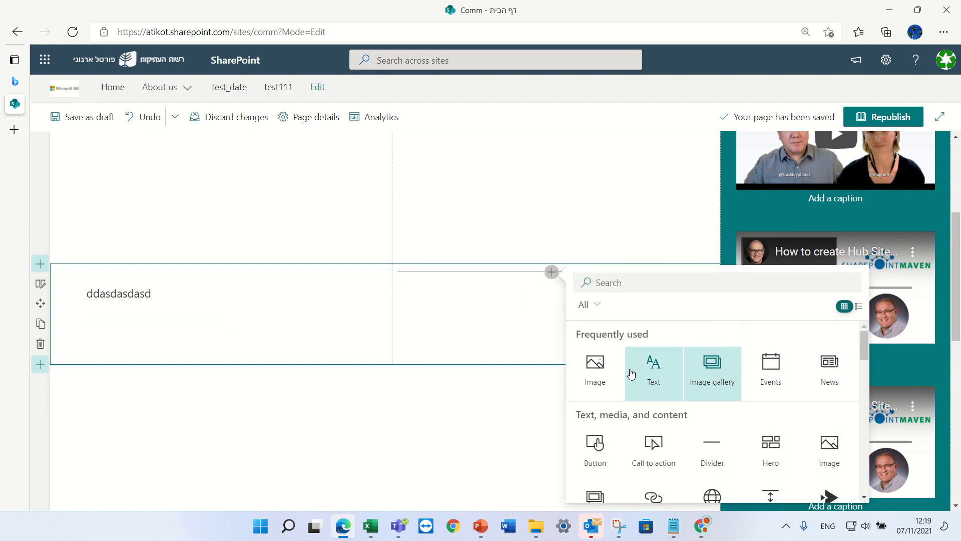
pyautogui.click(595, 365)
pyautogui.click(518, 428)
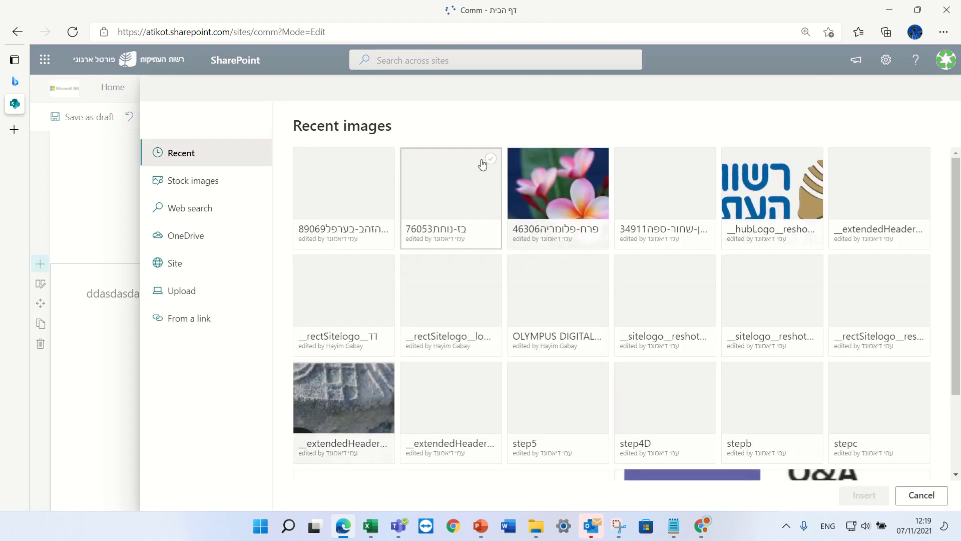
pyautogui.click(492, 155)
pyautogui.click(859, 496)
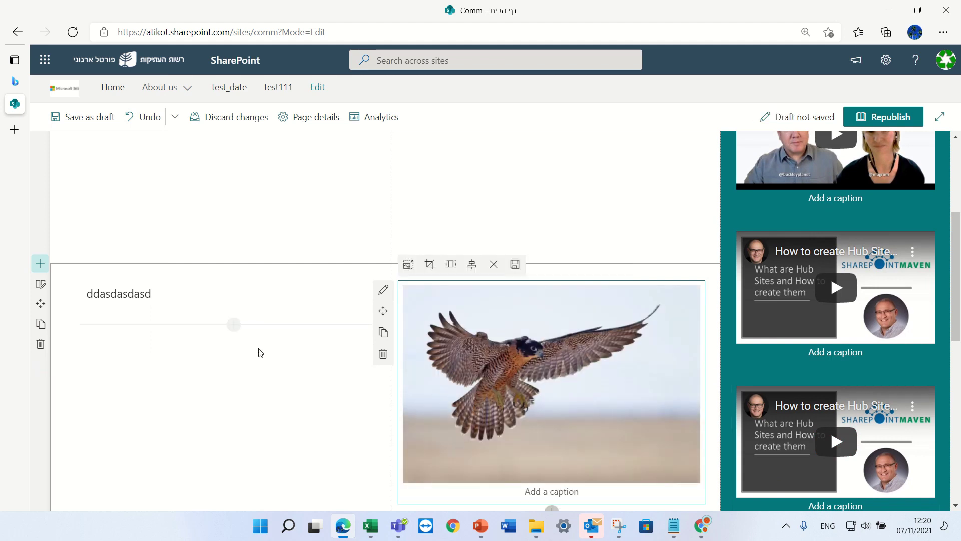
pyautogui.click(200, 356)
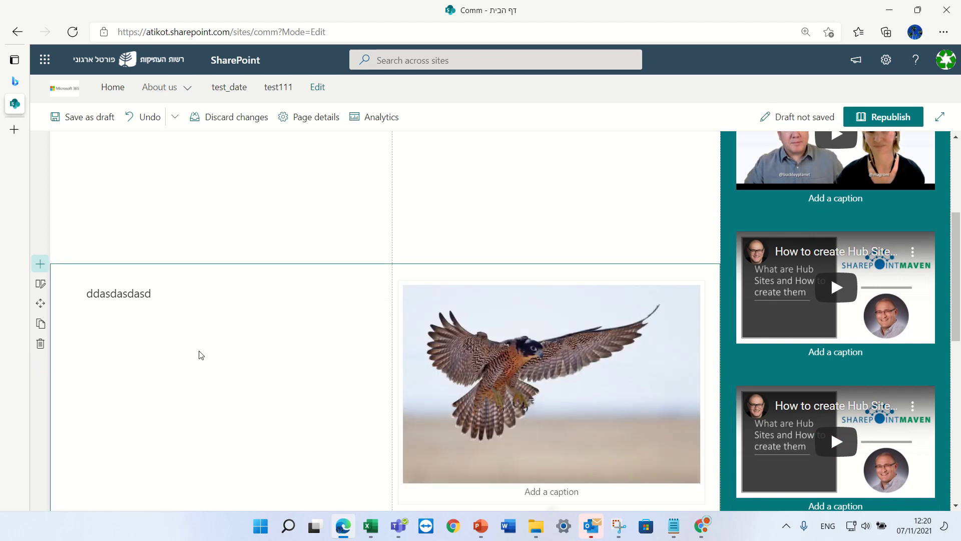
# Make the new section collapsible, collapsed by default, and titled 'Q1'.
pyautogui.click(40, 284)
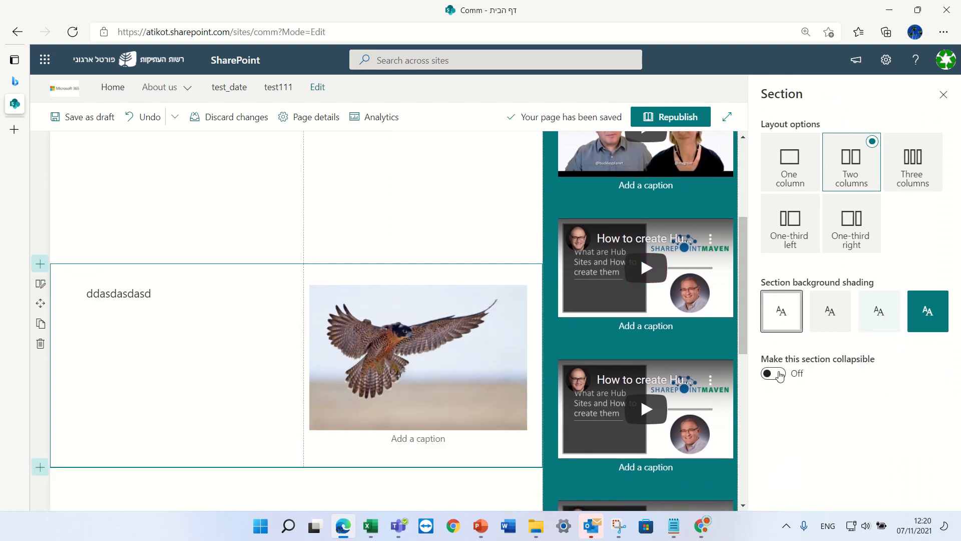
pyautogui.click(779, 374)
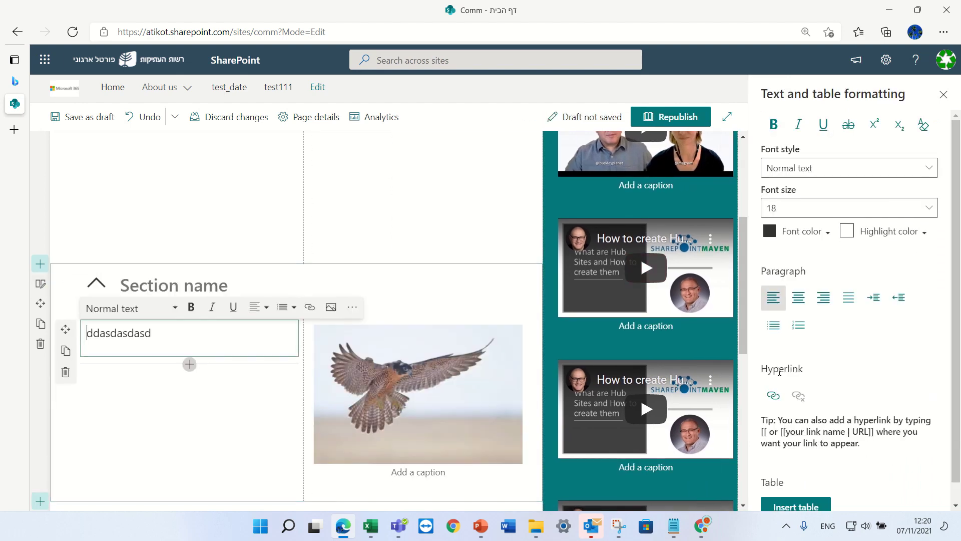
pyautogui.click(944, 95)
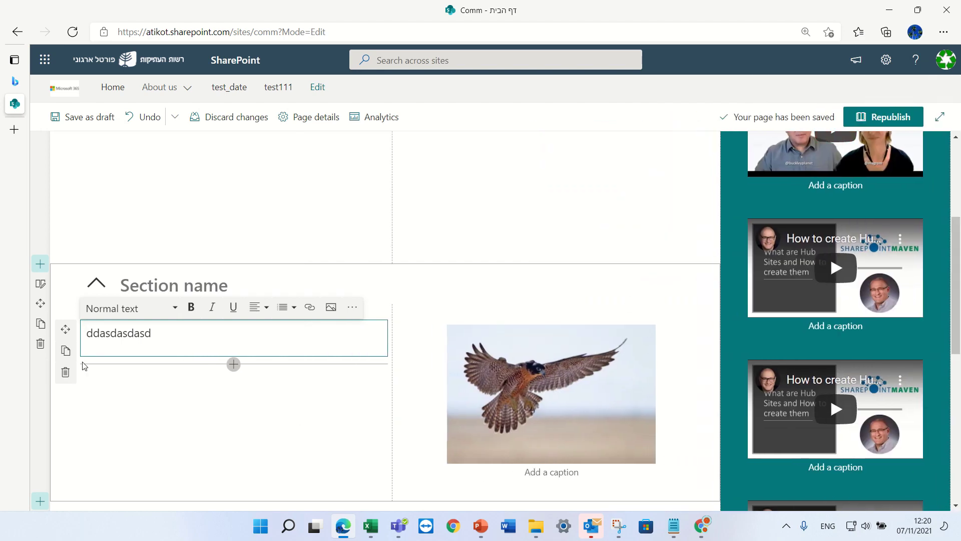
pyautogui.click(40, 284)
pyautogui.scroll(-2, 884, 431)
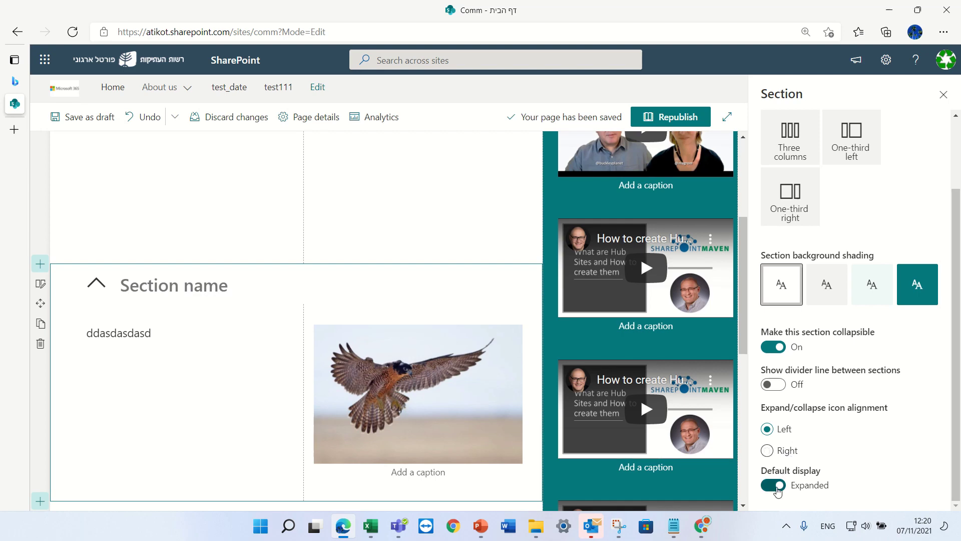
pyautogui.click(775, 488)
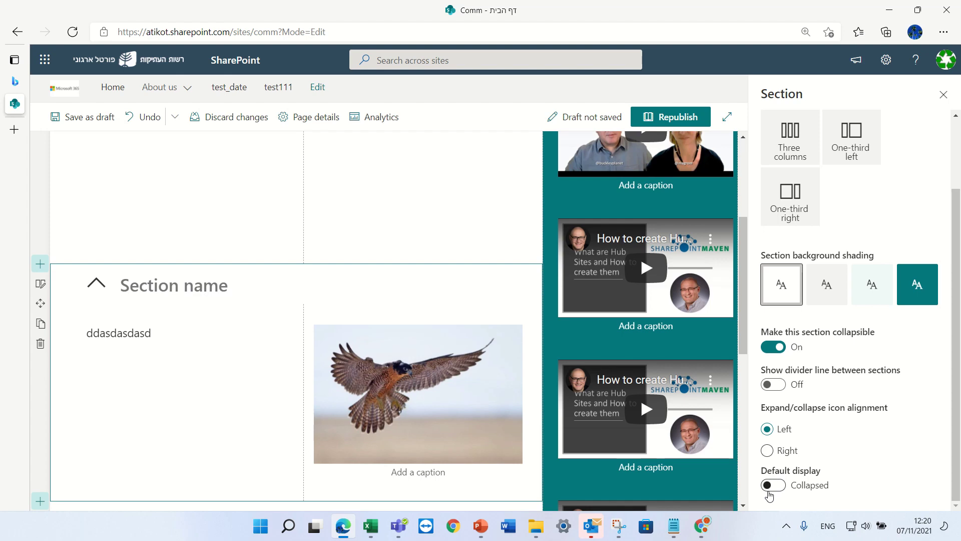
pyautogui.click(150, 285)
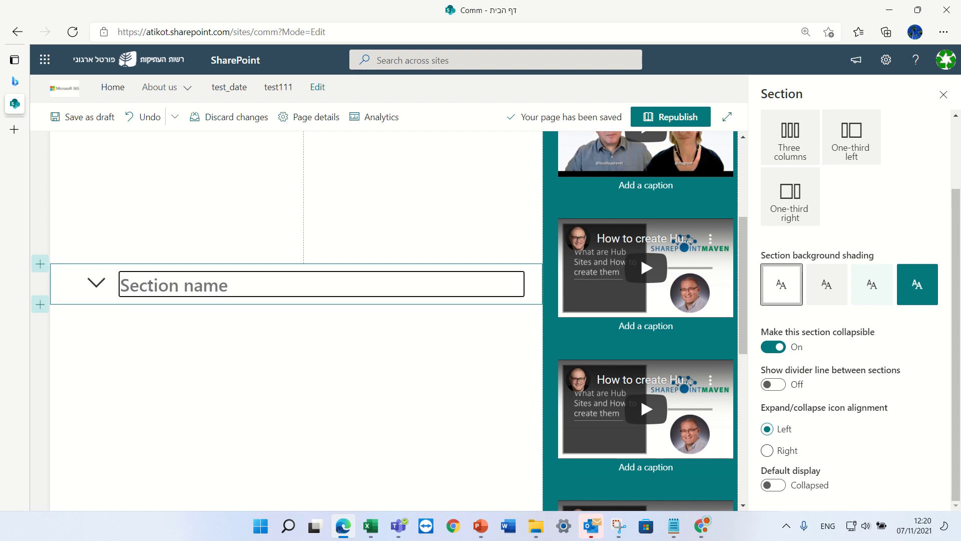
pyautogui.write('Q1')
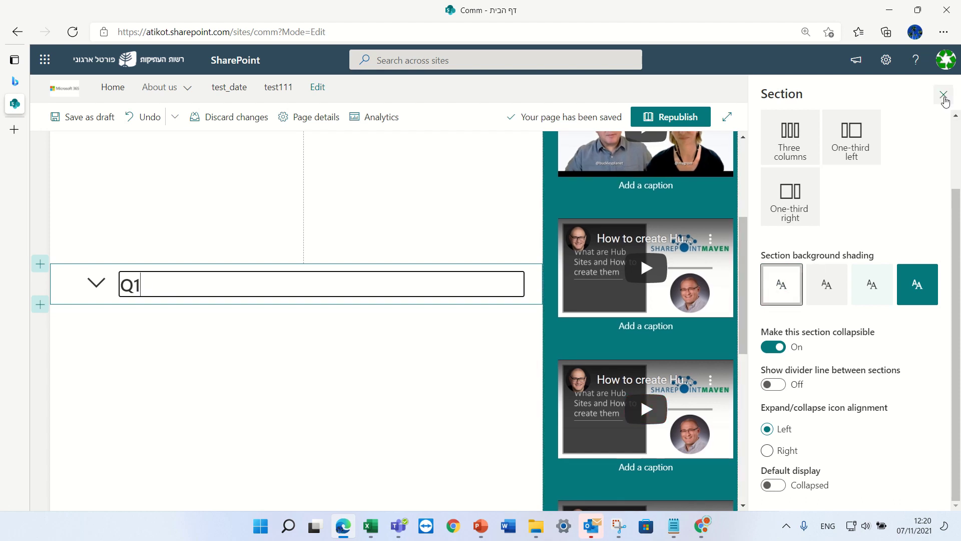
pyautogui.click(944, 94)
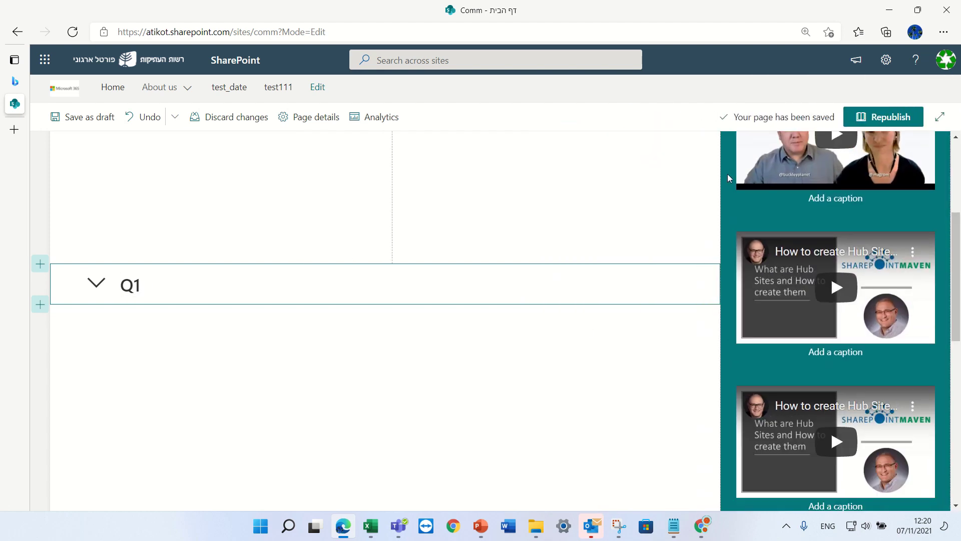
# Republish the page, expand Q1 on the live page to check it, and resume editing.
pyautogui.click(875, 116)
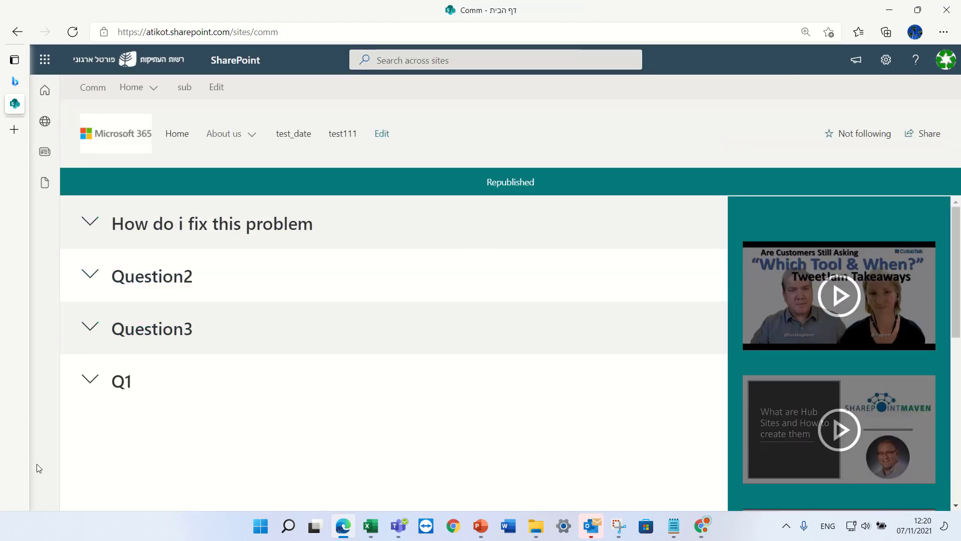
pyautogui.click(92, 382)
pyautogui.scroll(-1, 109, 399)
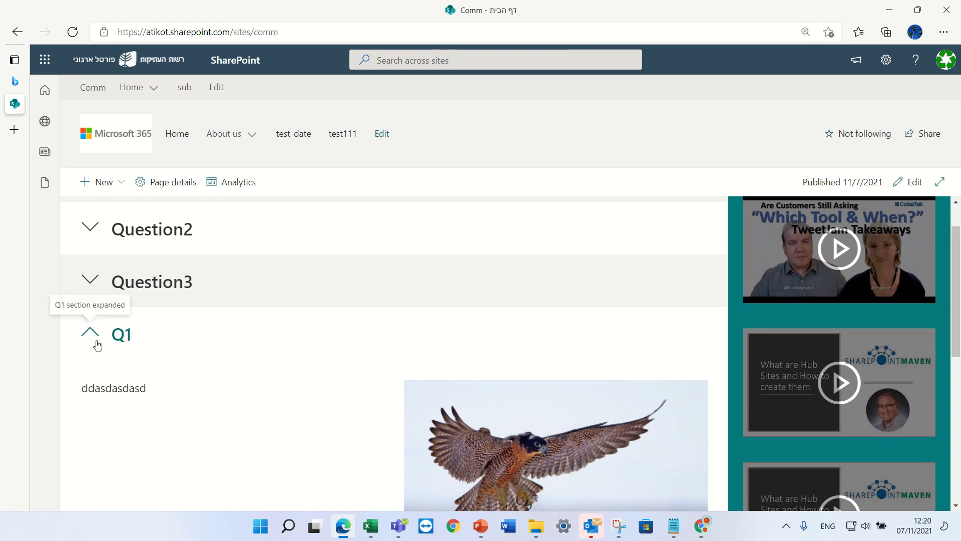
pyautogui.click(909, 187)
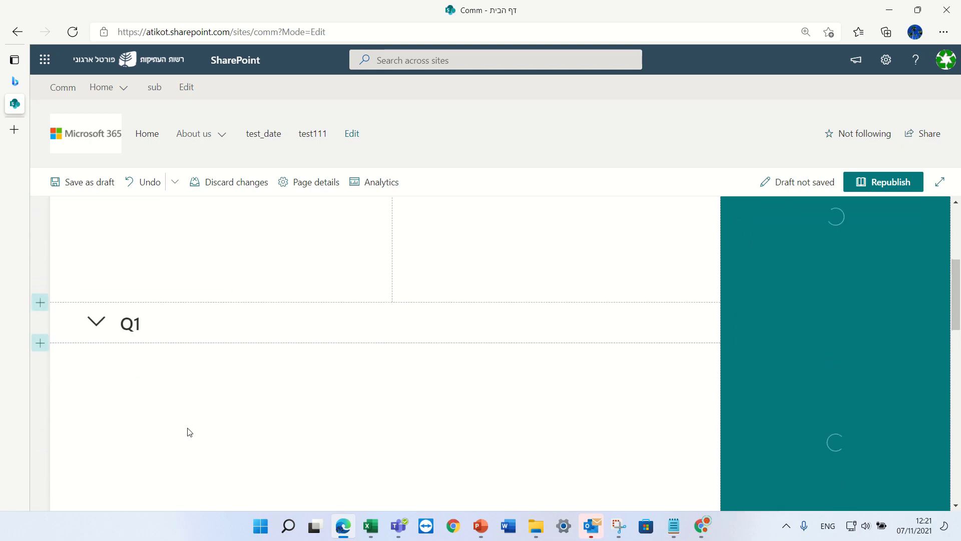
# Switch Q1's default display to Expanded and republish the page.
pyautogui.click(96, 322)
pyautogui.click(40, 326)
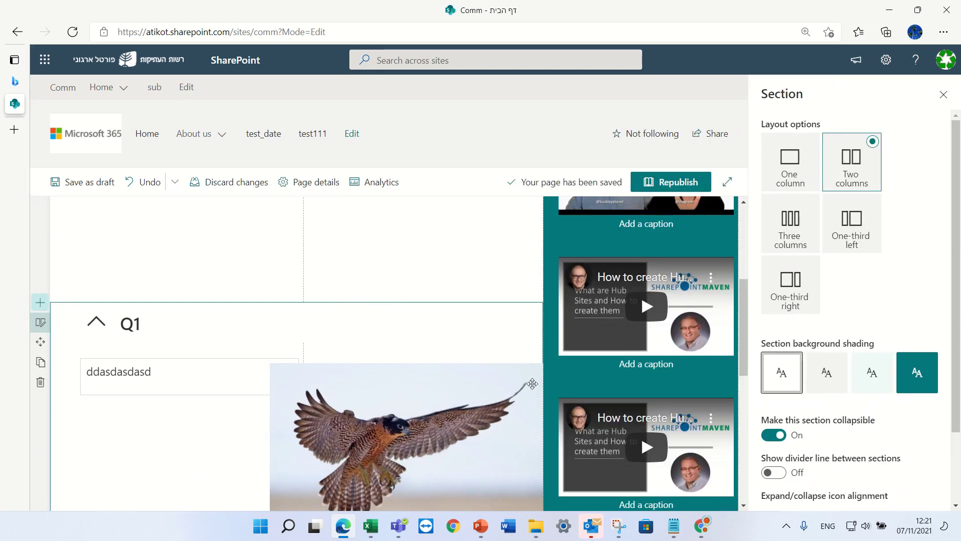
pyautogui.scroll(-5, 301, 300)
pyautogui.scroll(-2, 799, 499)
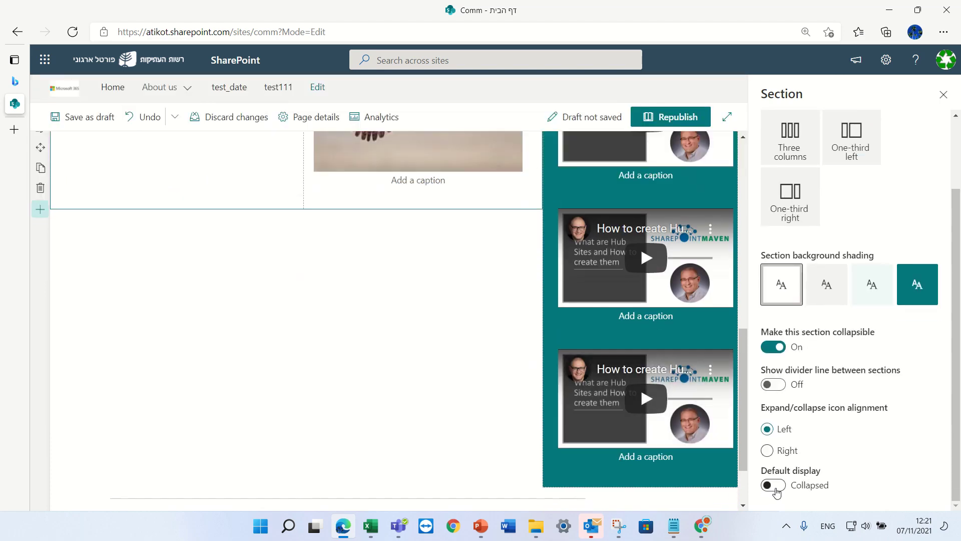
pyautogui.click(771, 485)
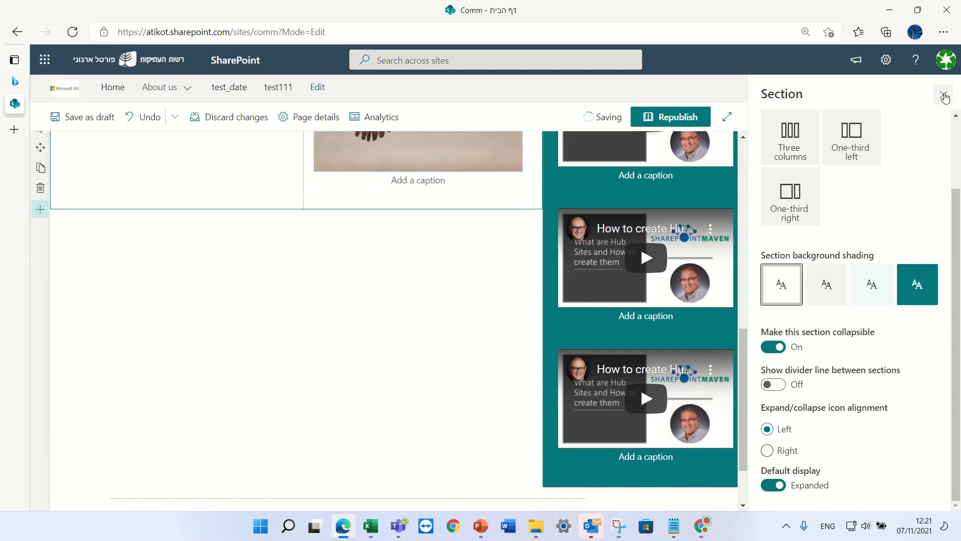
pyautogui.click(946, 94)
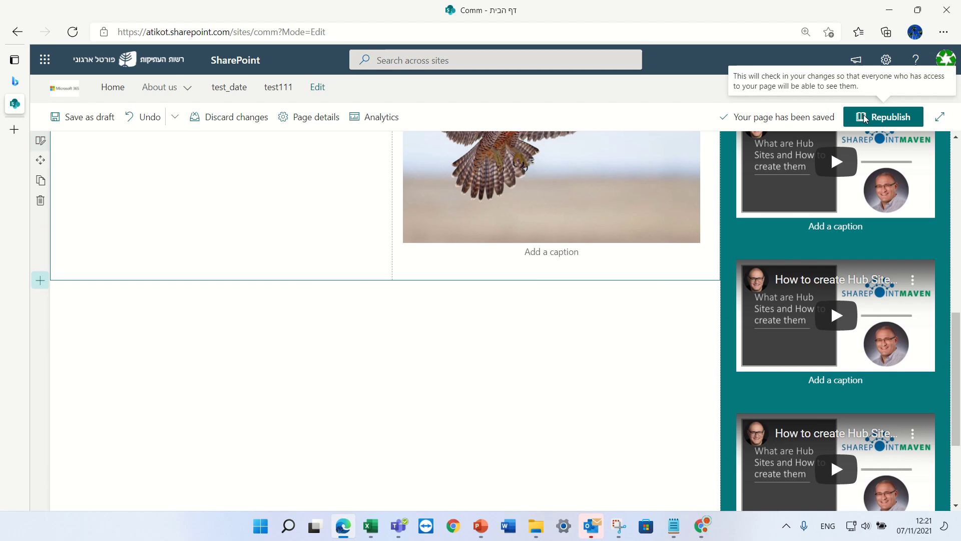
pyautogui.click(860, 117)
pyautogui.scroll(10, 249, 402)
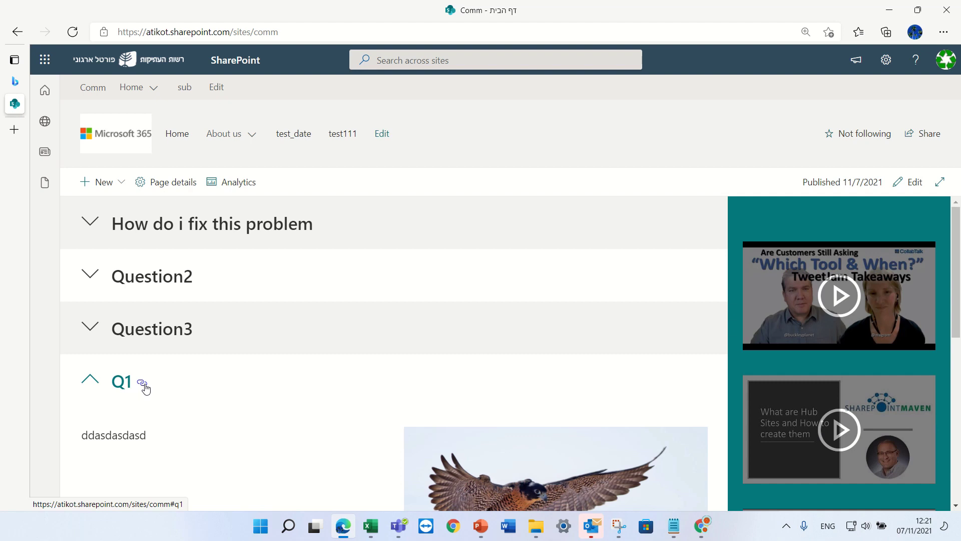
pyautogui.rightClick(145, 387)
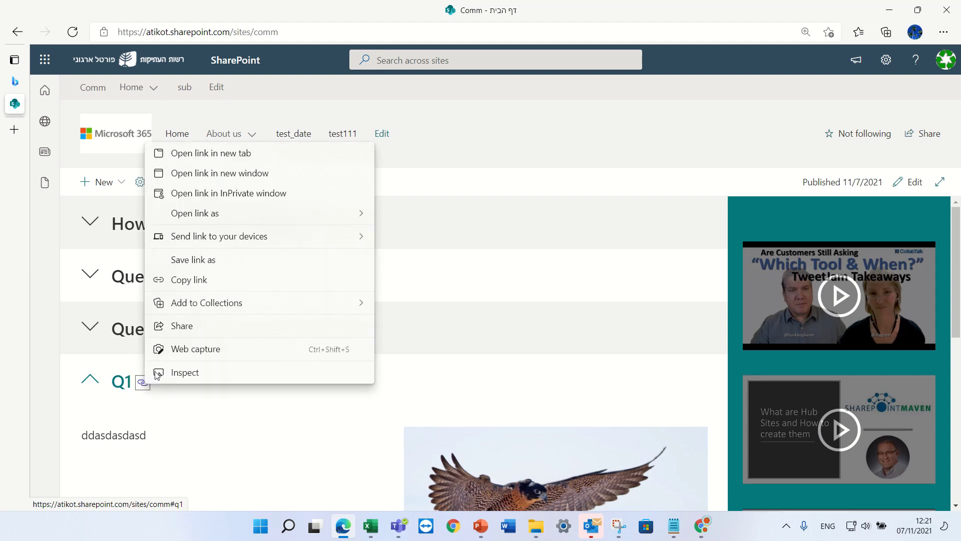
pyautogui.click(252, 280)
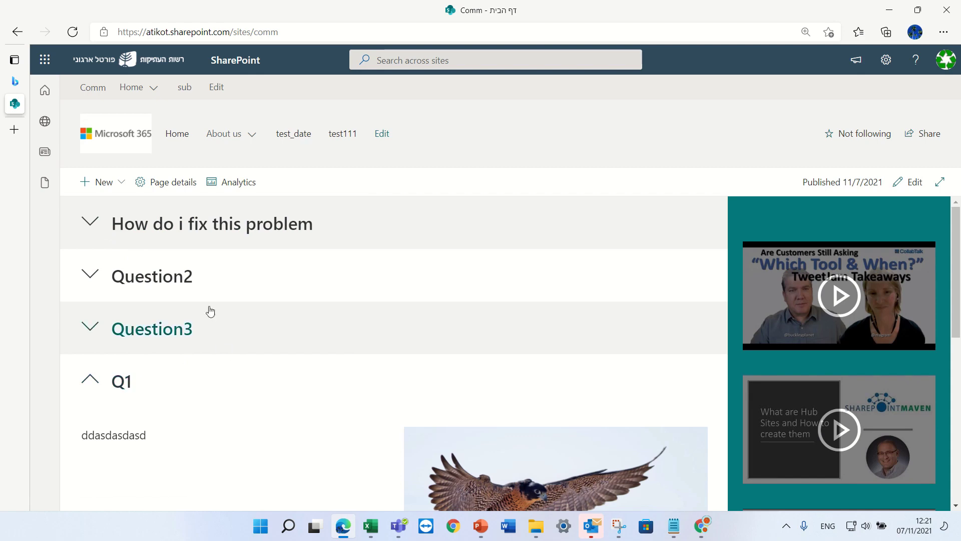
# Enter edit mode and duplicate the Q1 section, scrolling down to the copy.
pyautogui.click(906, 183)
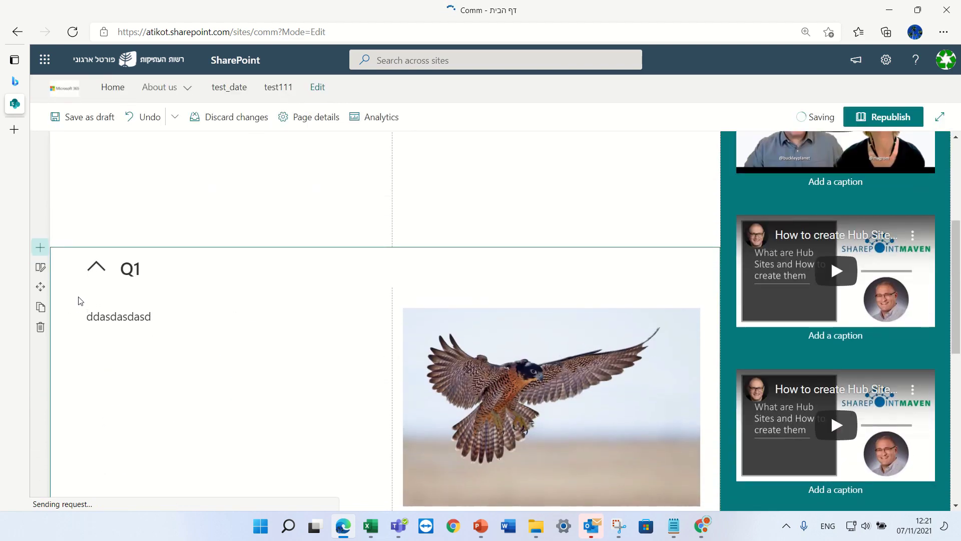
pyautogui.click(40, 308)
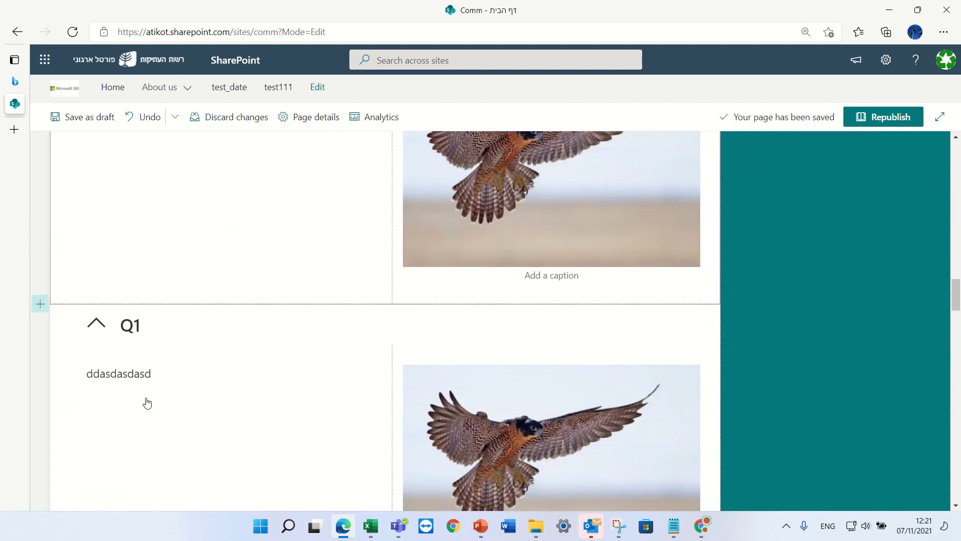
pyautogui.scroll(10, 145, 398)
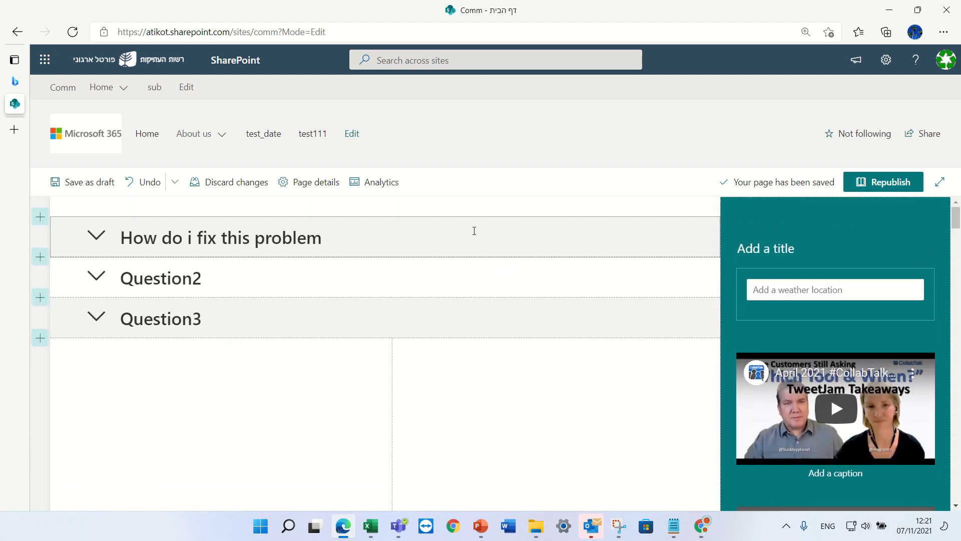
pyautogui.scroll(-10, 176, 378)
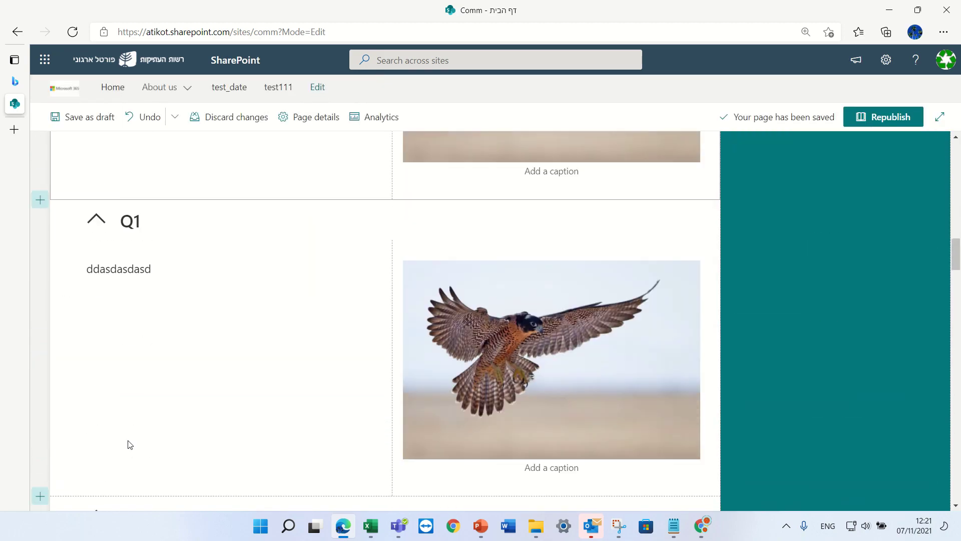
pyautogui.scroll(-8, 126, 448)
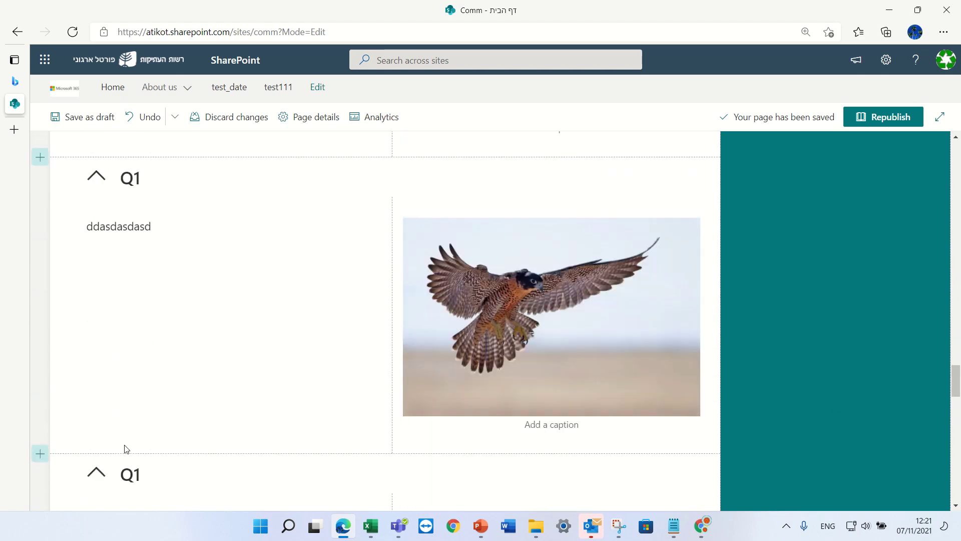
pyautogui.scroll(-4, 126, 448)
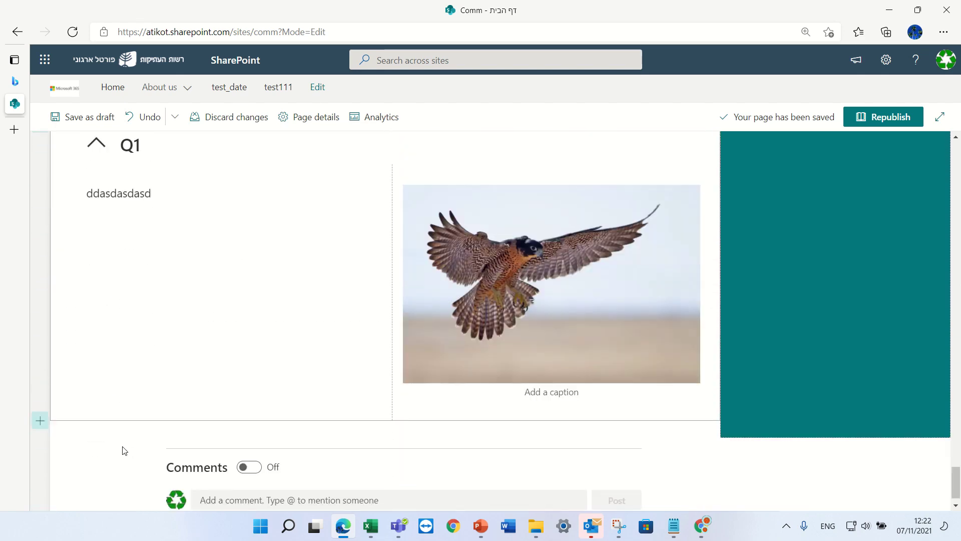
pyautogui.scroll(5, 131, 281)
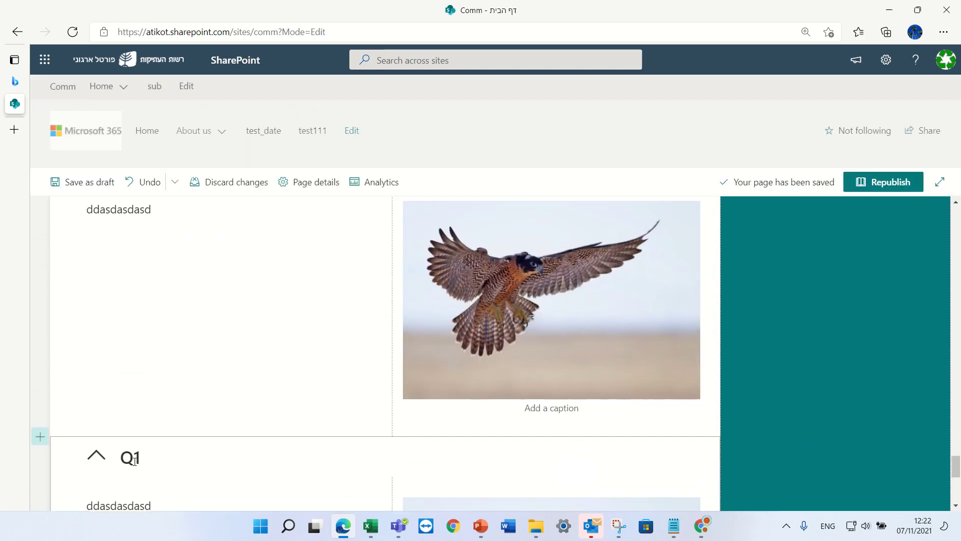
# Rename the duplicated section from 'Q1' to 'ZZZ' and republish the page.
pyautogui.click(148, 457)
pyautogui.moveTo(149, 456); pyautogui.dragTo(121, 458)
pyautogui.press('Return')
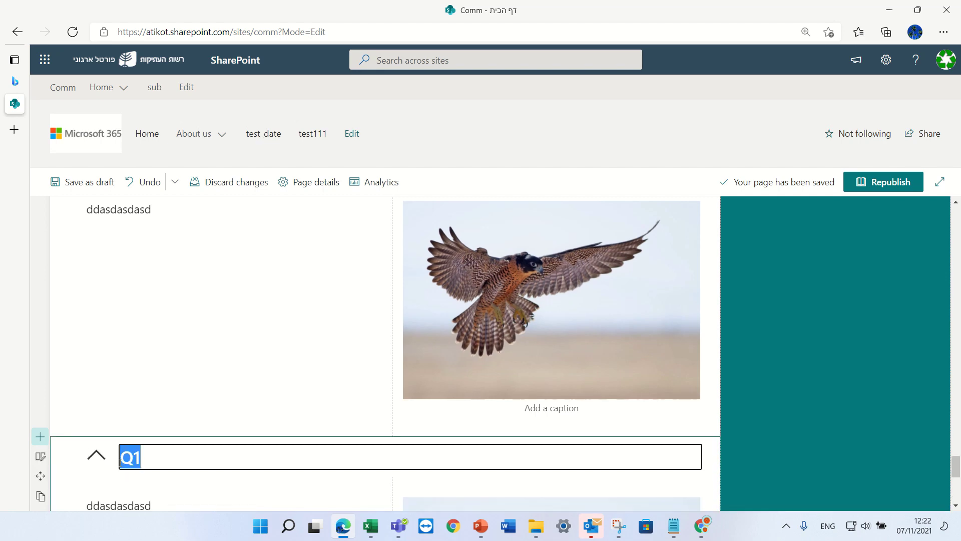
pyautogui.write('ZZZ')
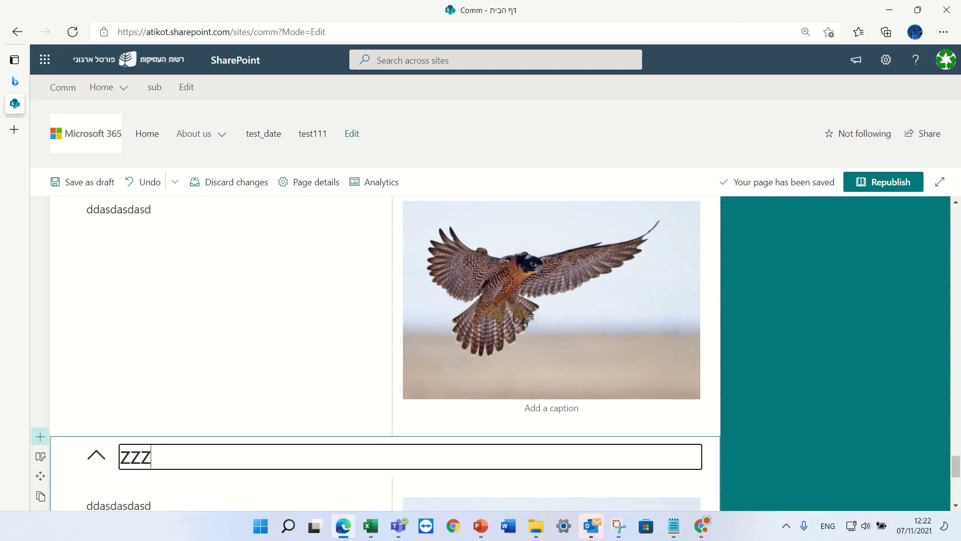
pyautogui.click(879, 182)
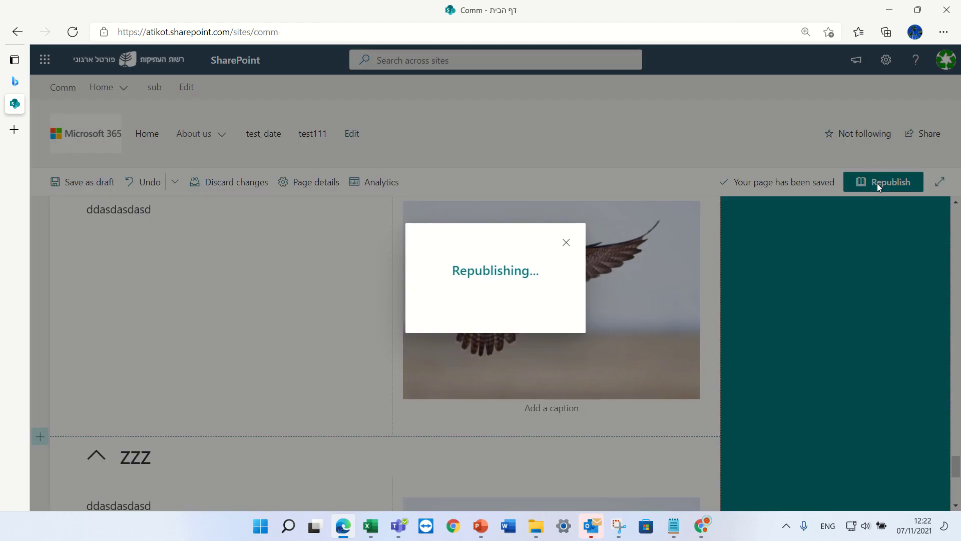
# Copy the ZZZ heading's anchor link and return to the top of the page.
pyautogui.scroll(-3, 338, 376)
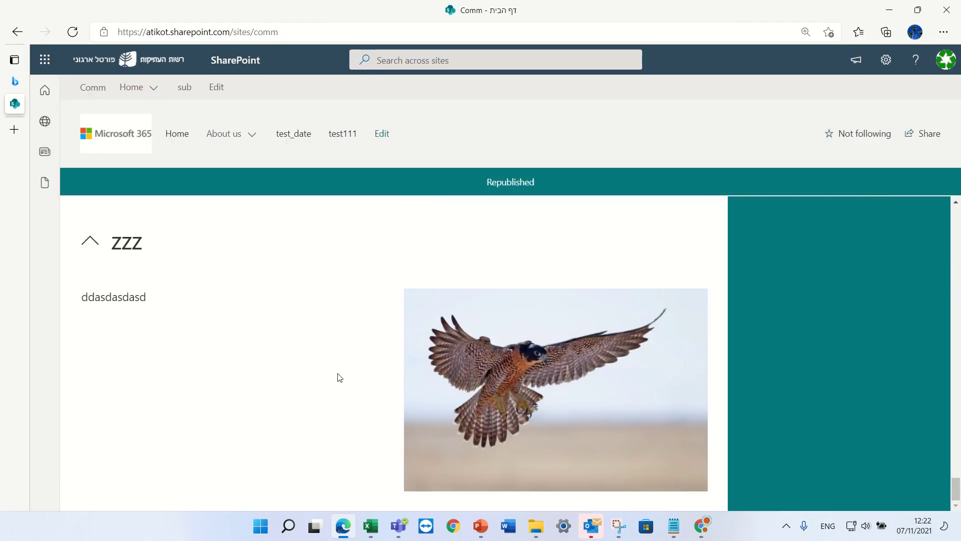
pyautogui.rightClick(154, 249)
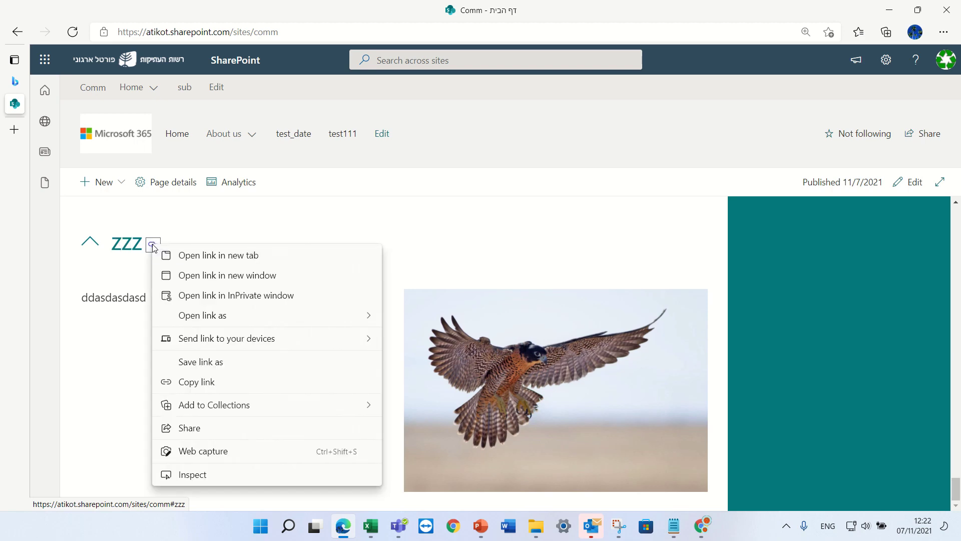
pyautogui.click(224, 378)
pyautogui.scroll(5, 473, 288)
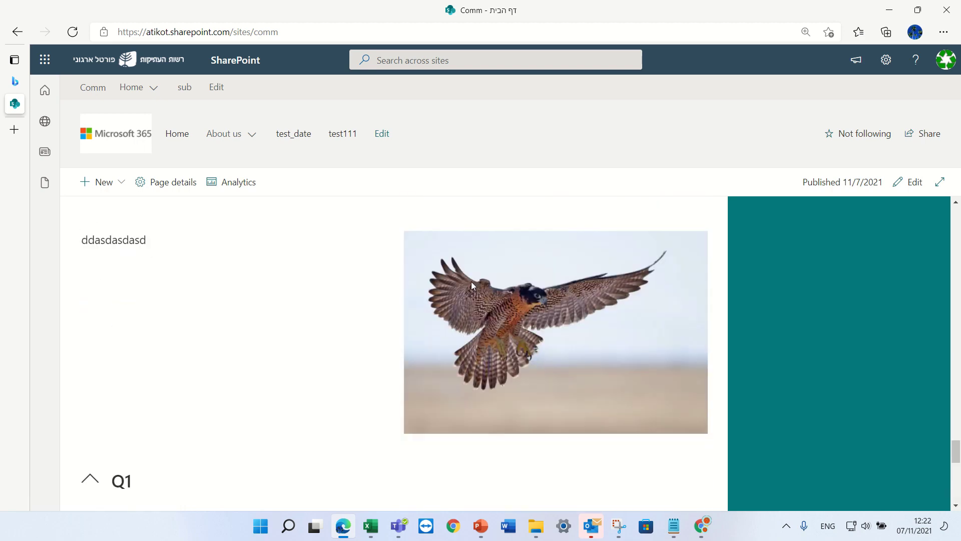
pyautogui.scroll(8, 472, 286)
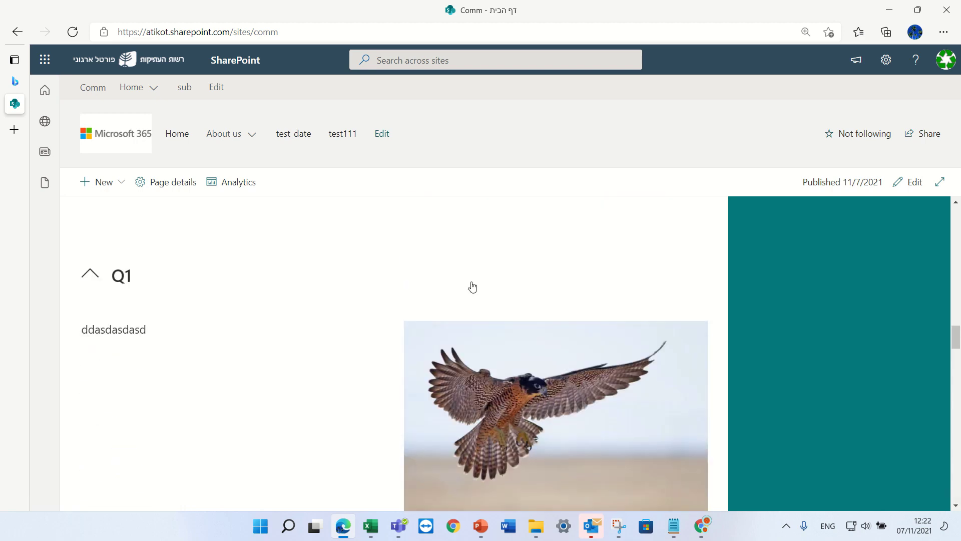
# Enter editing and add a two-column section at the page top containing a text block.
pyautogui.scroll(6, 472, 286)
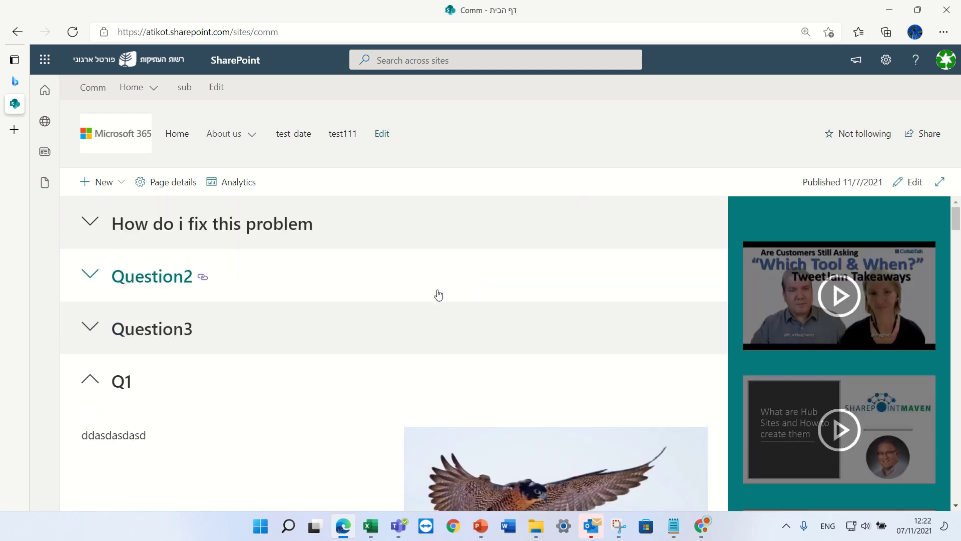
pyautogui.click(908, 182)
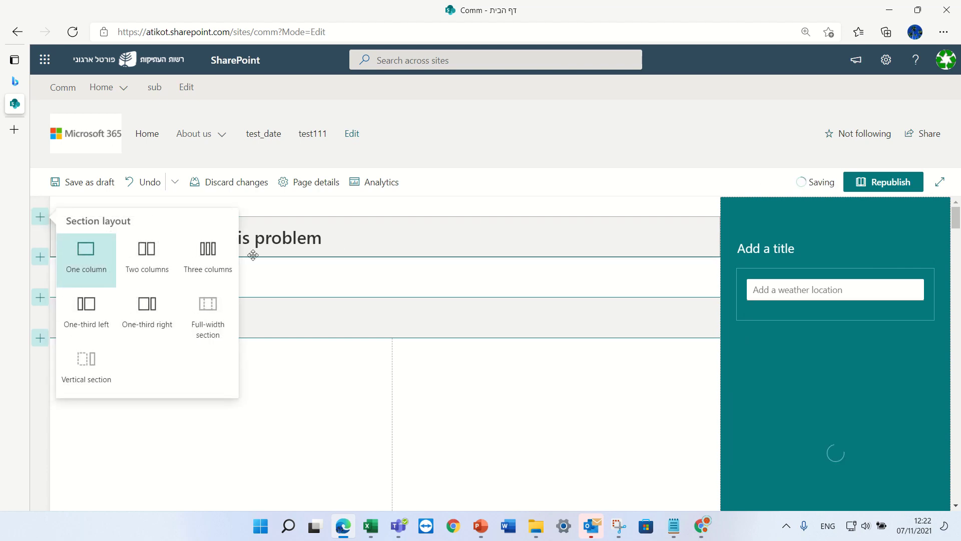
pyautogui.click(156, 262)
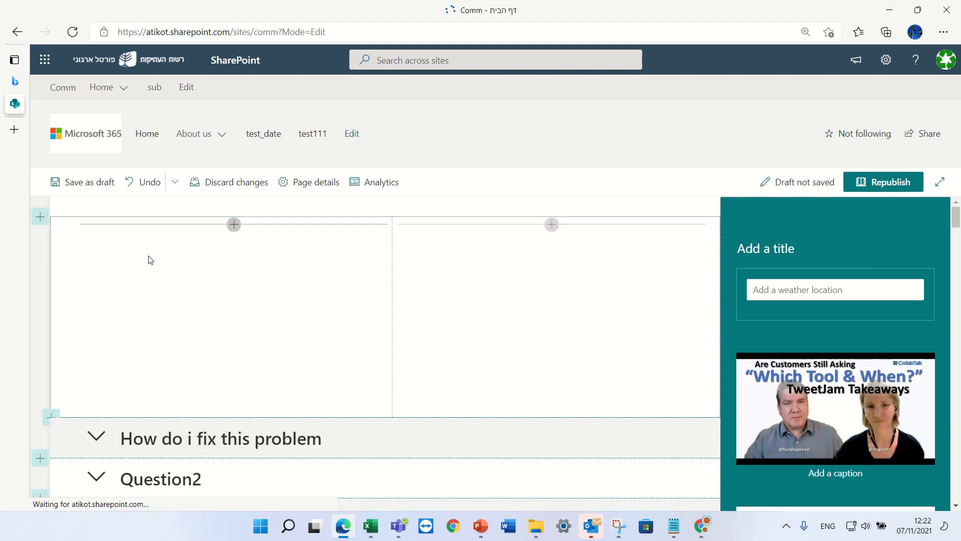
pyautogui.click(234, 224)
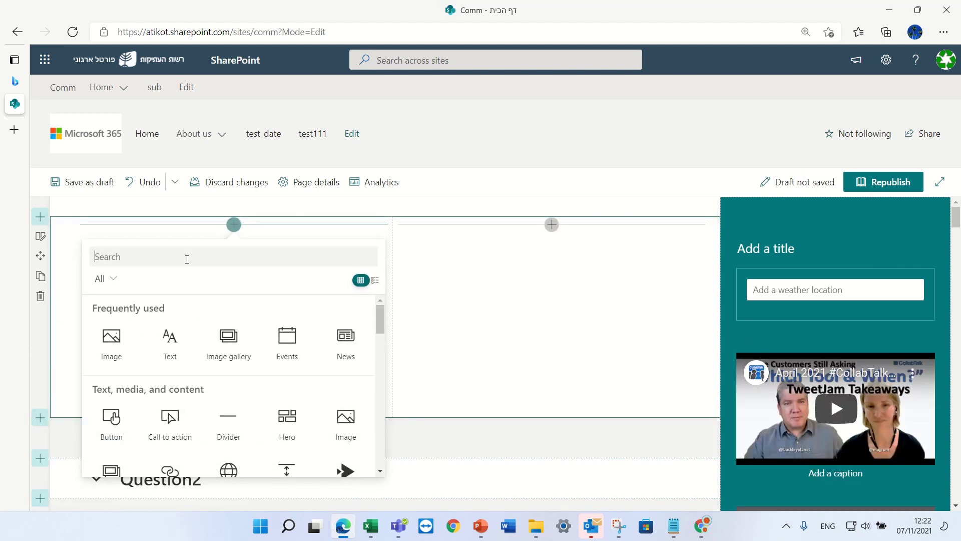
pyautogui.click(169, 343)
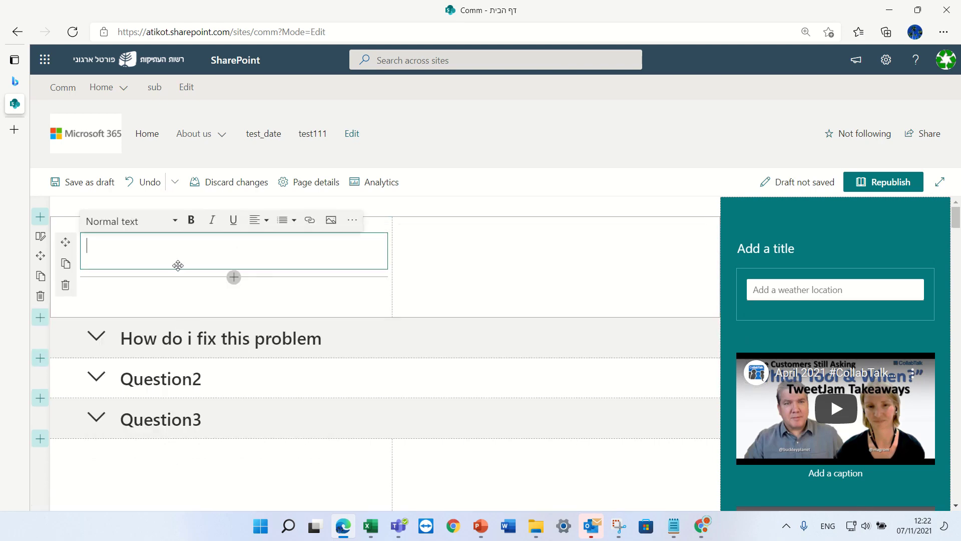
# Insert a 'Link to ZZZ' link using the pasted ZZZ anchor address, then republish.
pyautogui.click(310, 221)
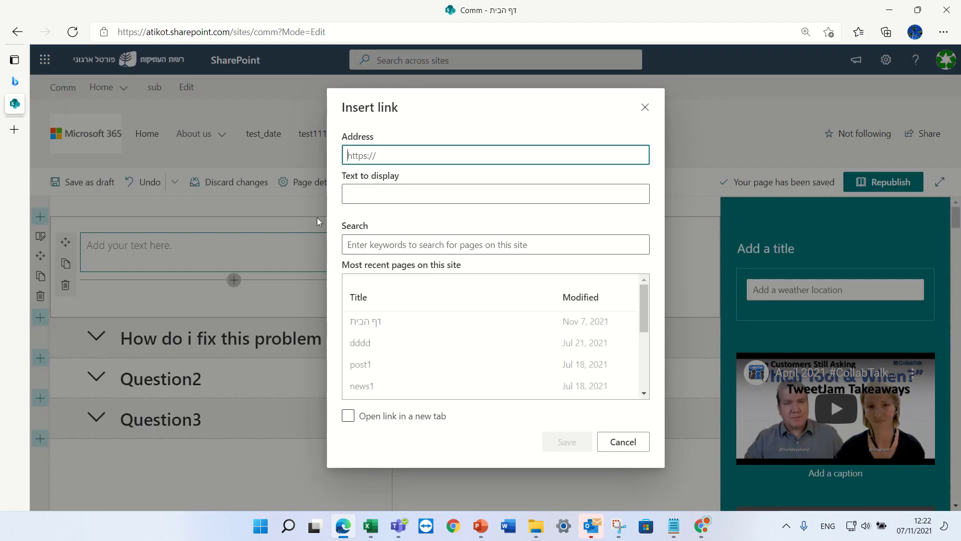
pyautogui.hotkey('ctrl', 'v')
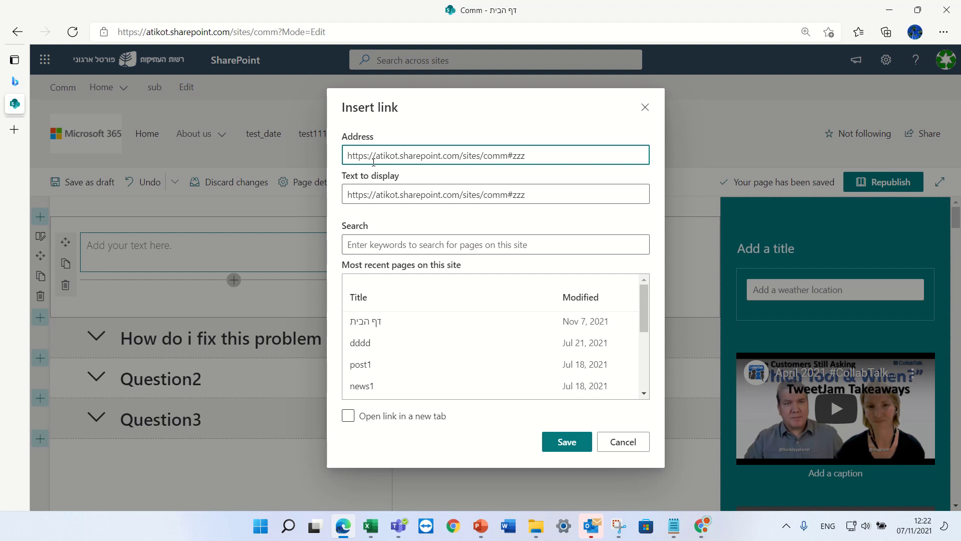
pyautogui.moveTo(527, 194); pyautogui.dragTo(382, 212)
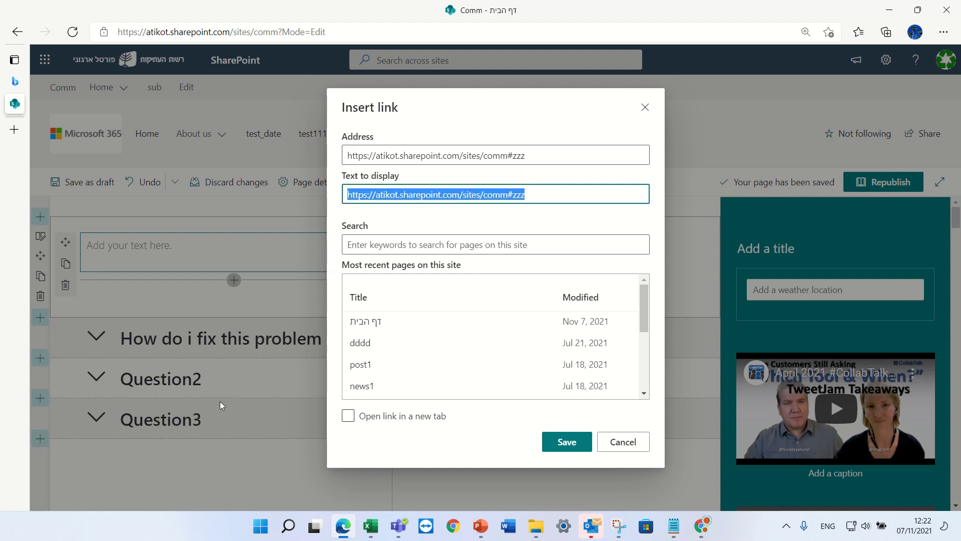
pyautogui.write('Lin')
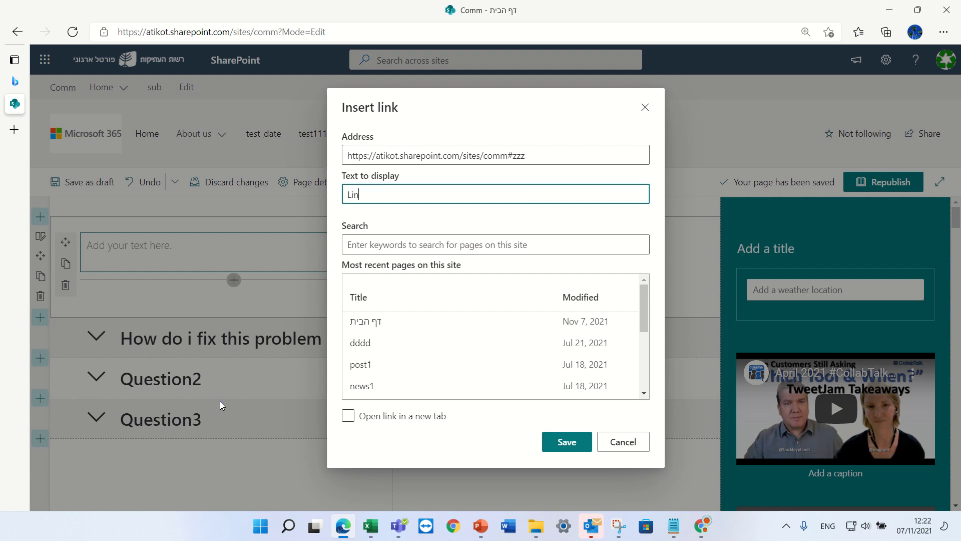
pyautogui.write('k to ZZZ')
pyautogui.click(567, 441)
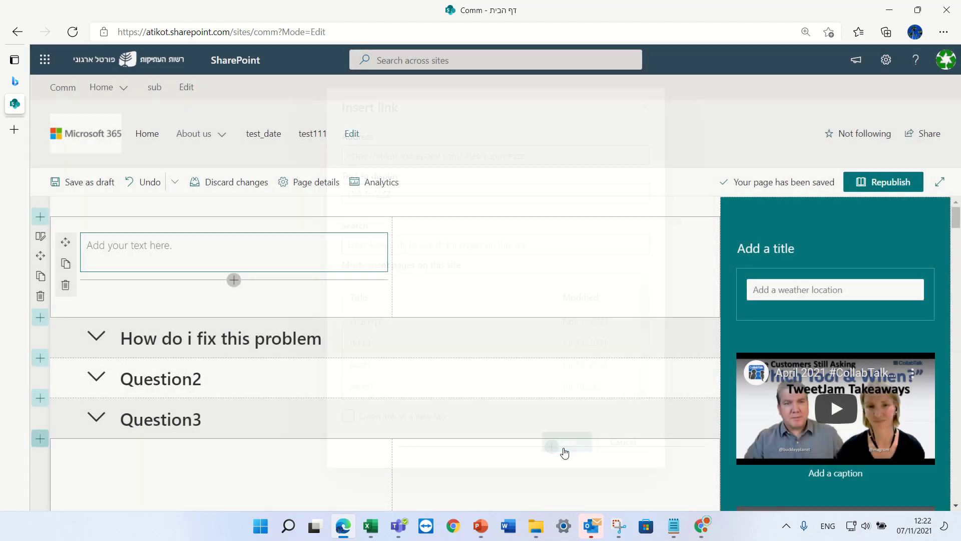
pyautogui.click(889, 181)
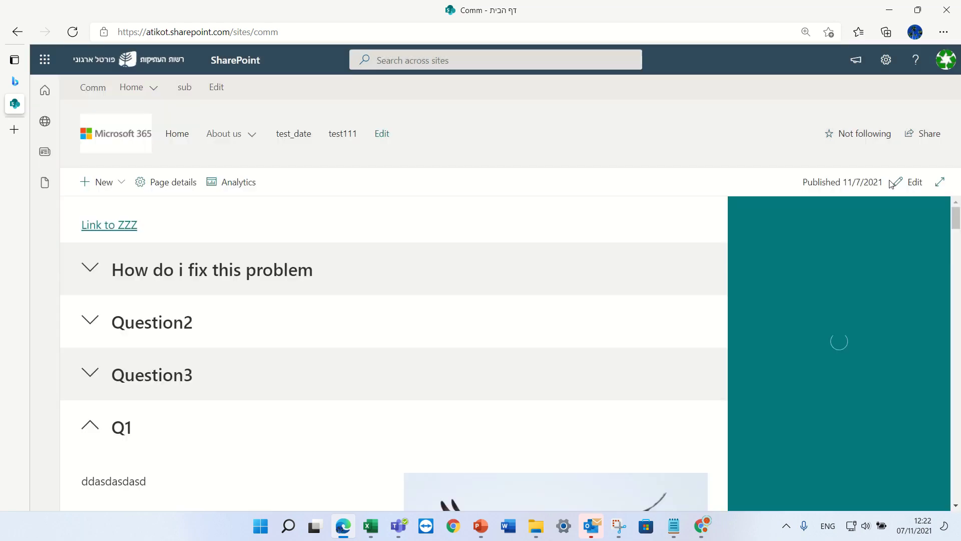
# Reload the page, follow 'Link to ZZZ' to the #zzz anchor, and collapse Q1.
pyautogui.click(720, 36)
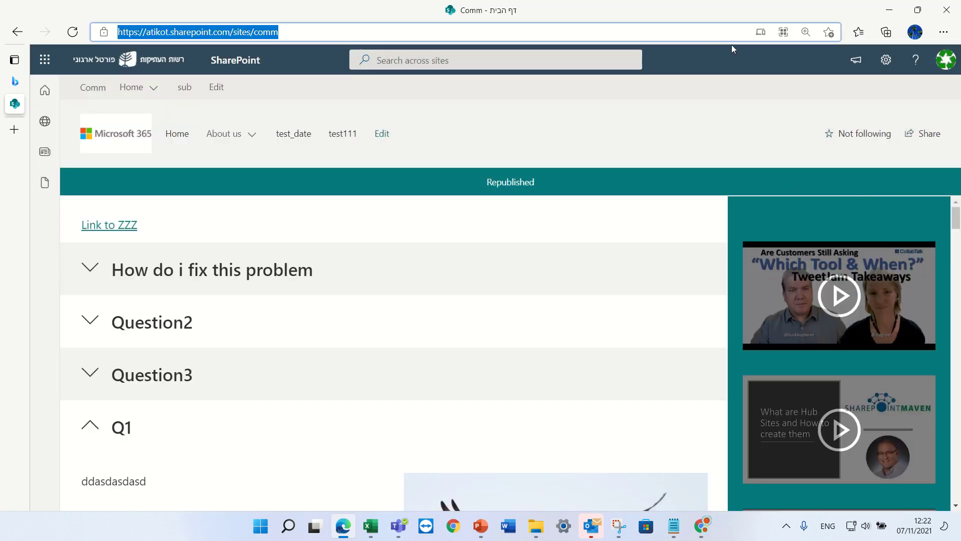
pyautogui.press('Return')
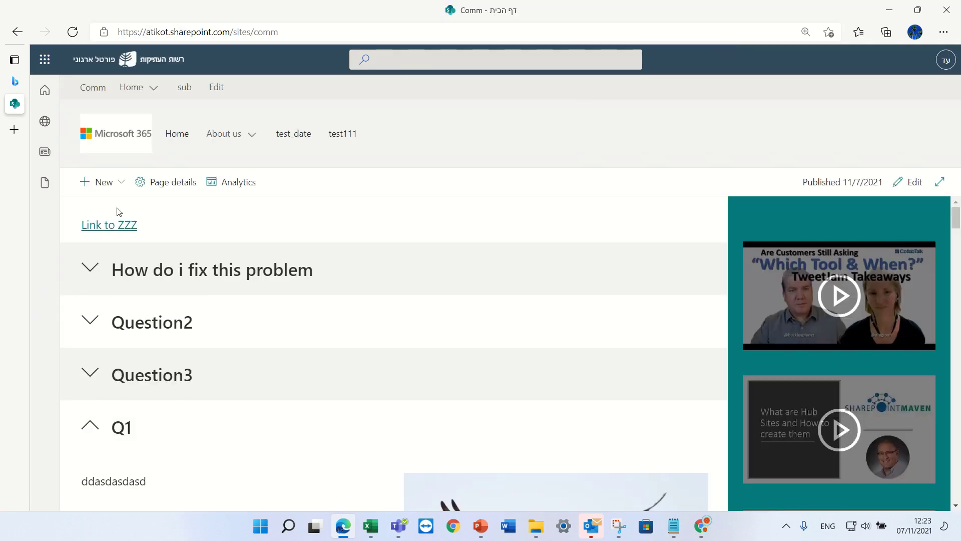
pyautogui.click(115, 226)
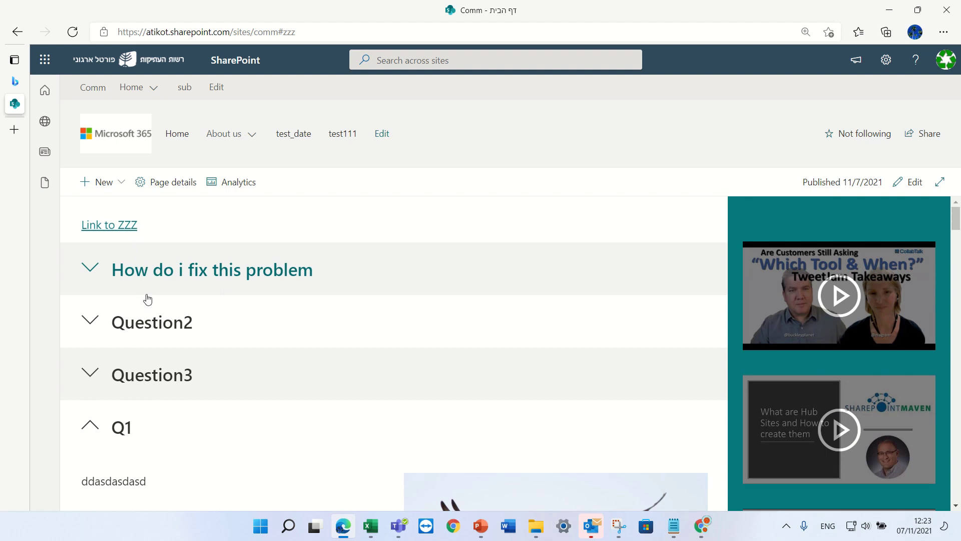
pyautogui.click(97, 429)
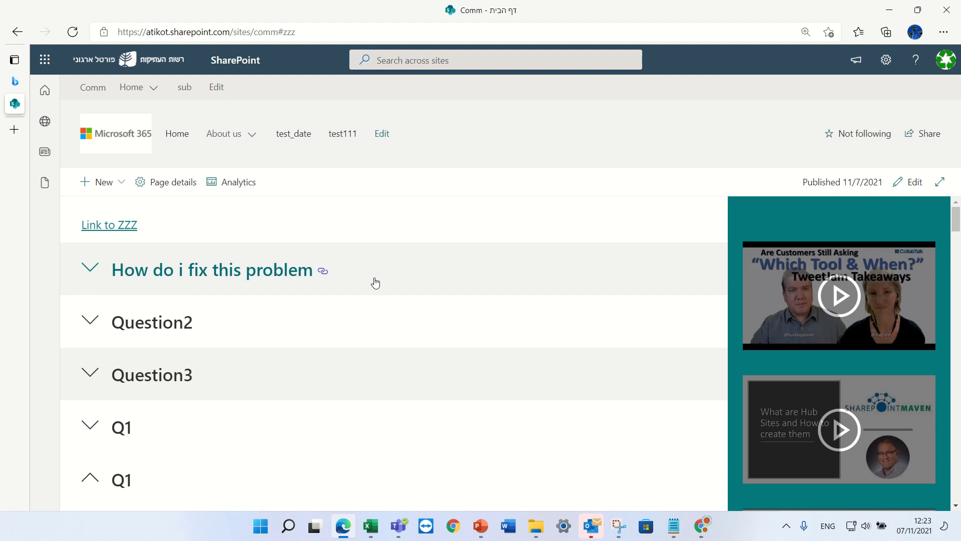
pyautogui.moveTo(479, 5)
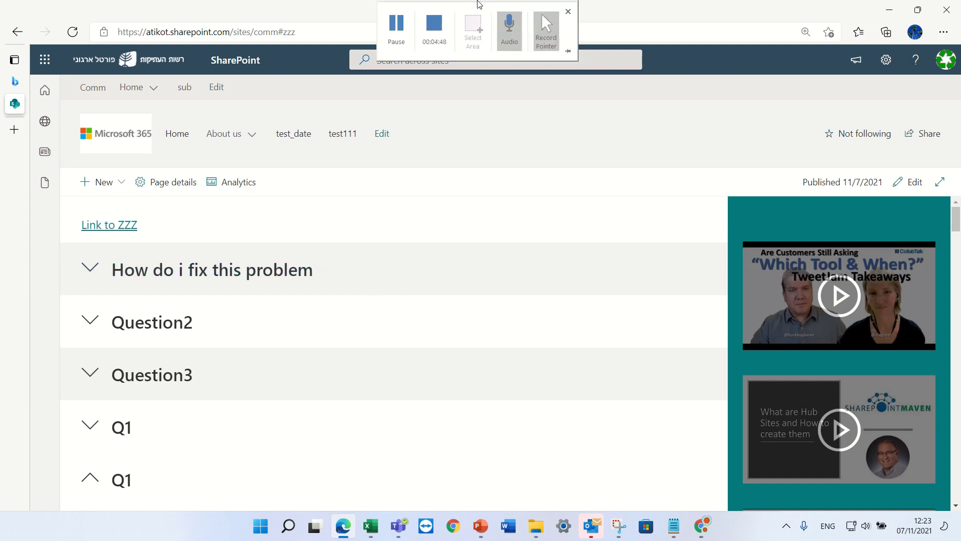